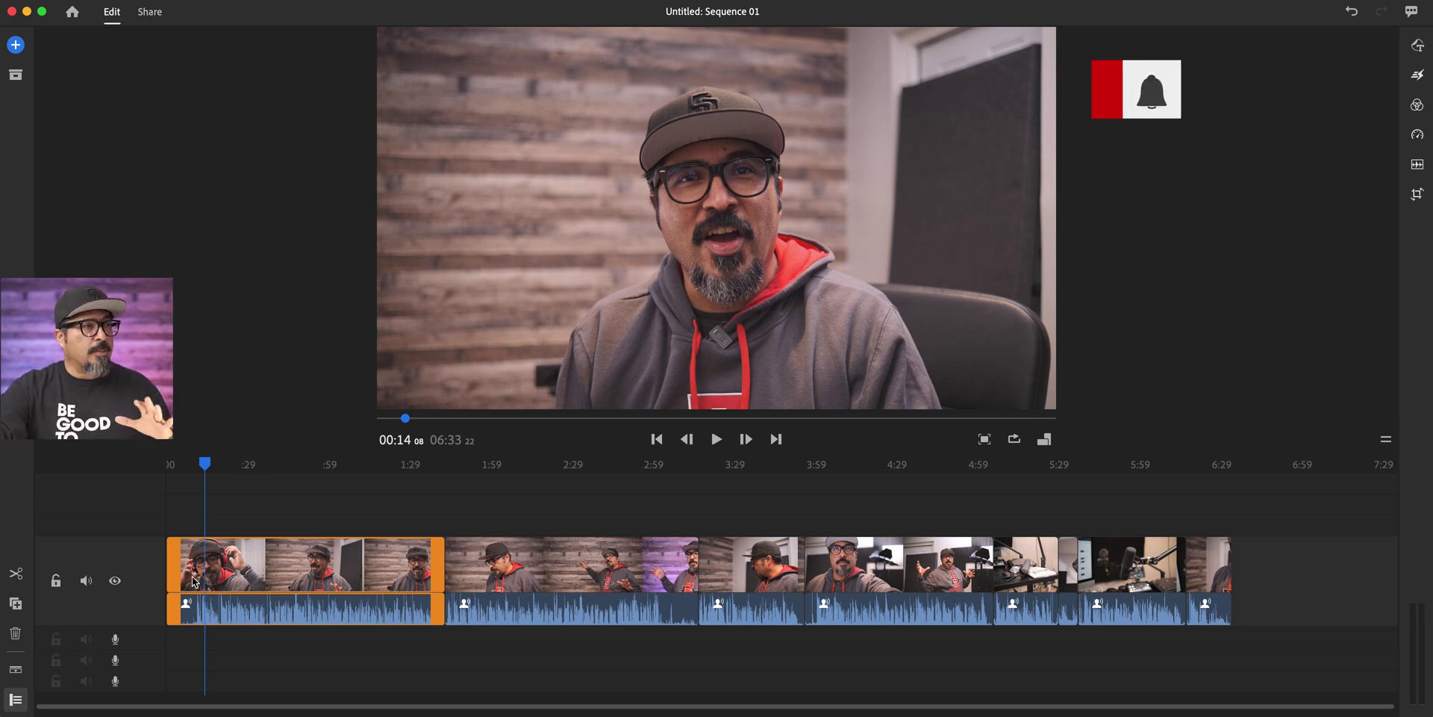
# Mute the audio of the main video track holding the interview clips.
pyautogui.click(87, 582)
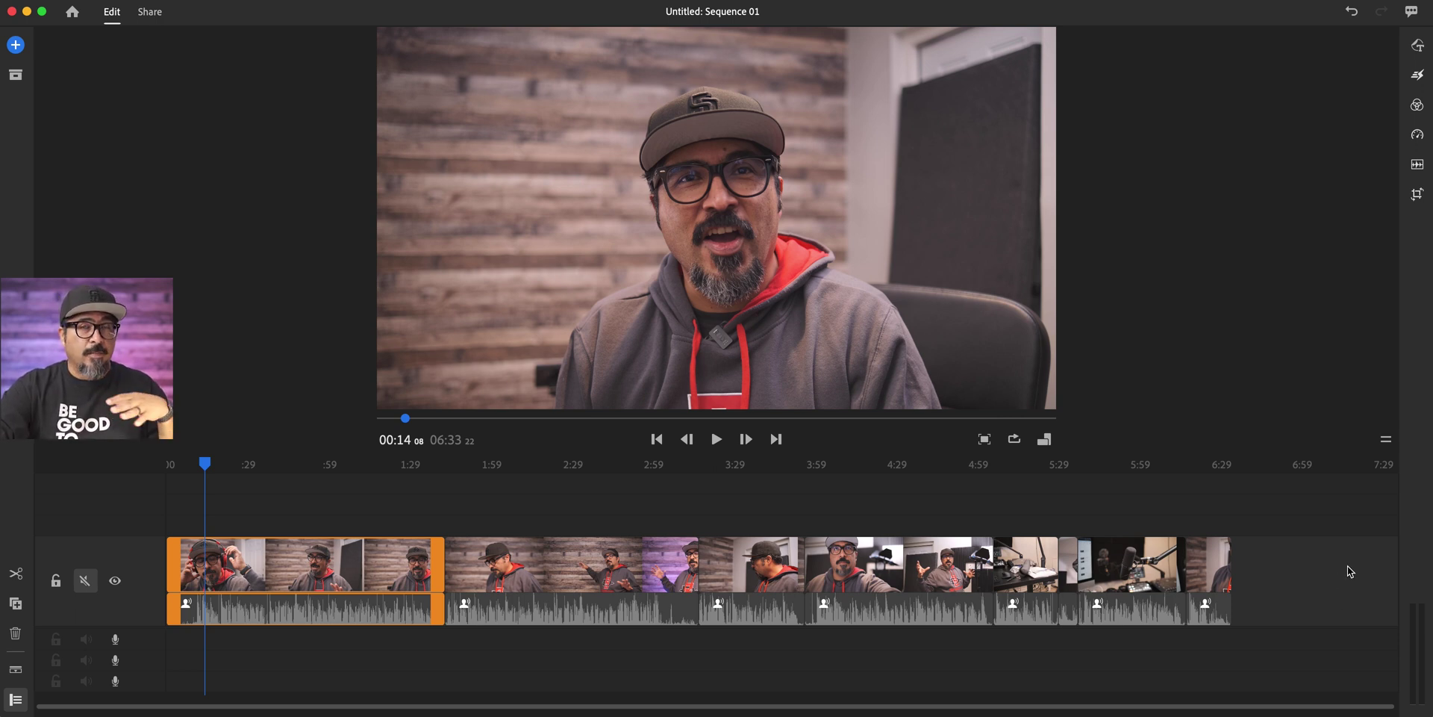
# Preview the Cyan Tone, Deep And Low and Film presets on the first clip, then choose None.
pyautogui.click(1417, 104)
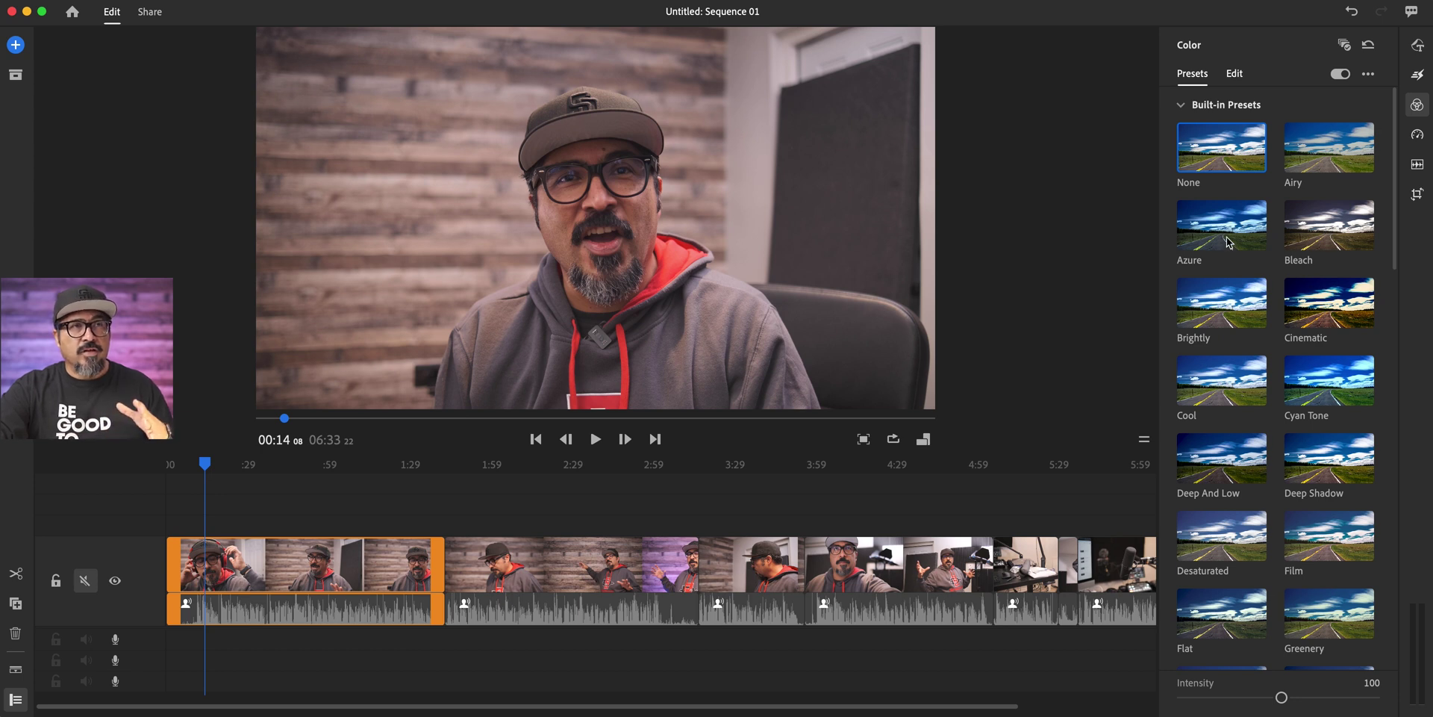
pyautogui.scroll(-2, 1228, 245)
pyautogui.scroll(-2, 1230, 245)
pyautogui.click(1341, 328)
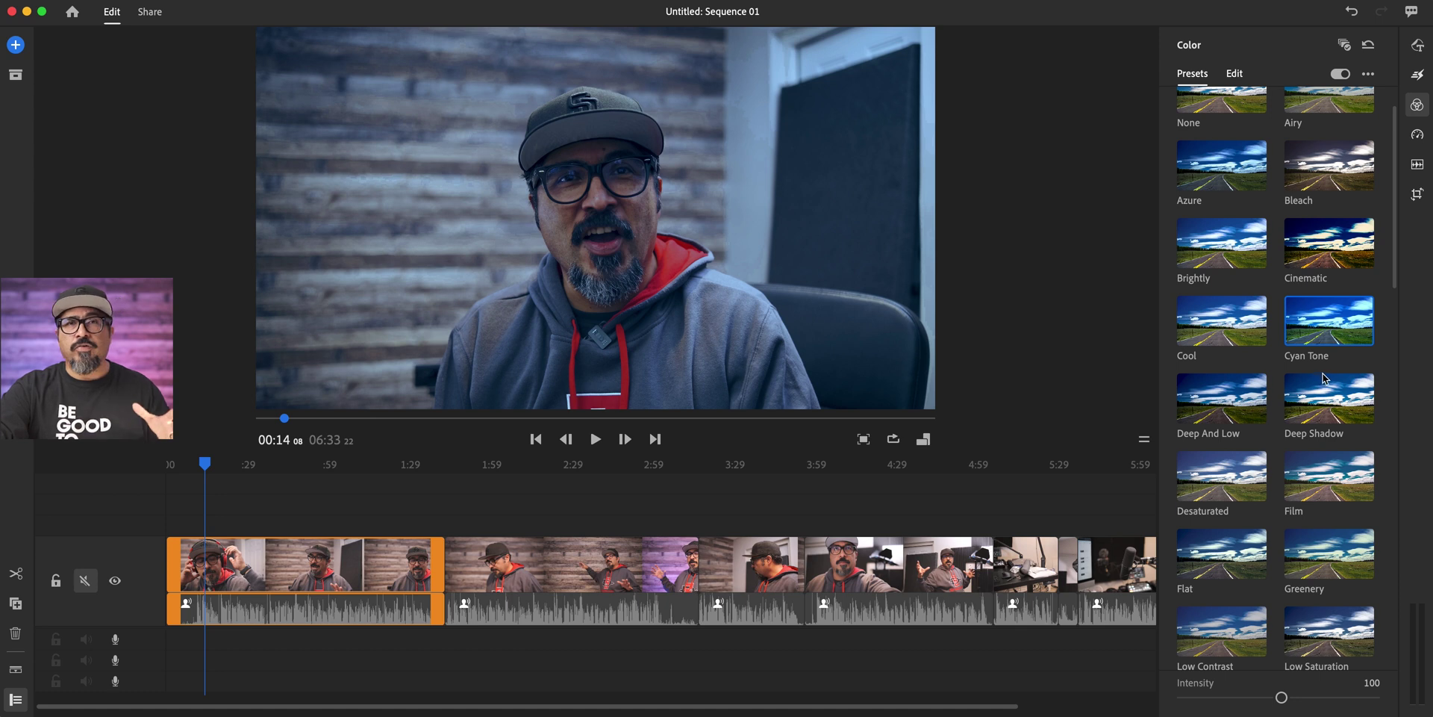
pyautogui.click(1243, 410)
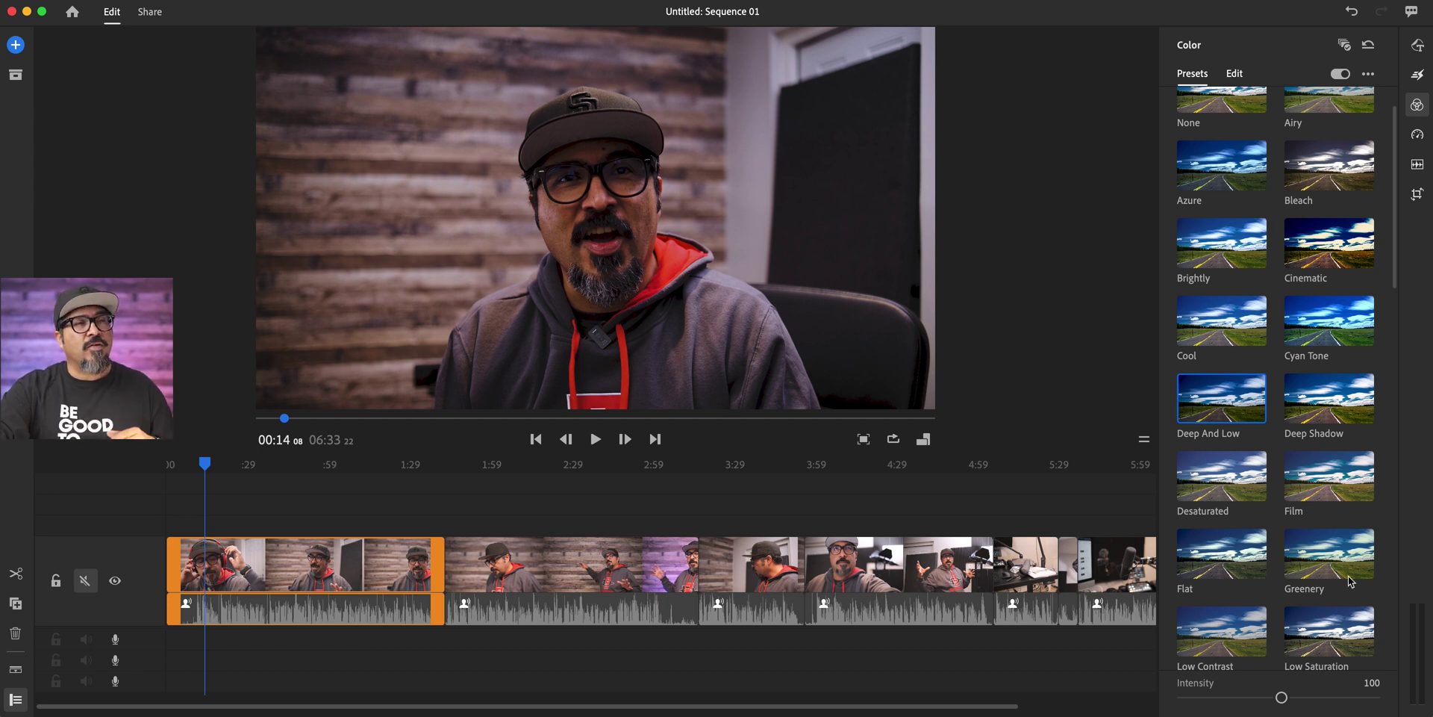
pyautogui.click(1347, 486)
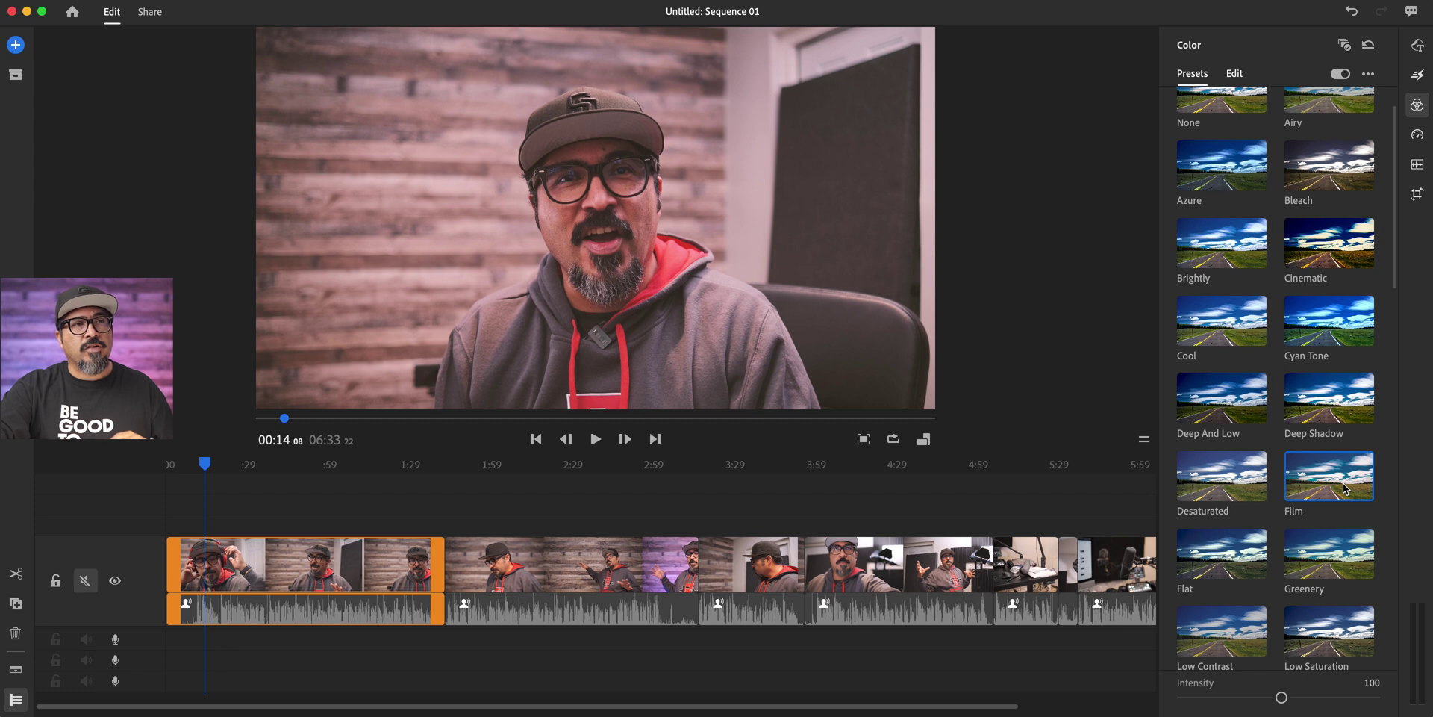
pyautogui.scroll(2, 1346, 485)
pyautogui.click(1228, 155)
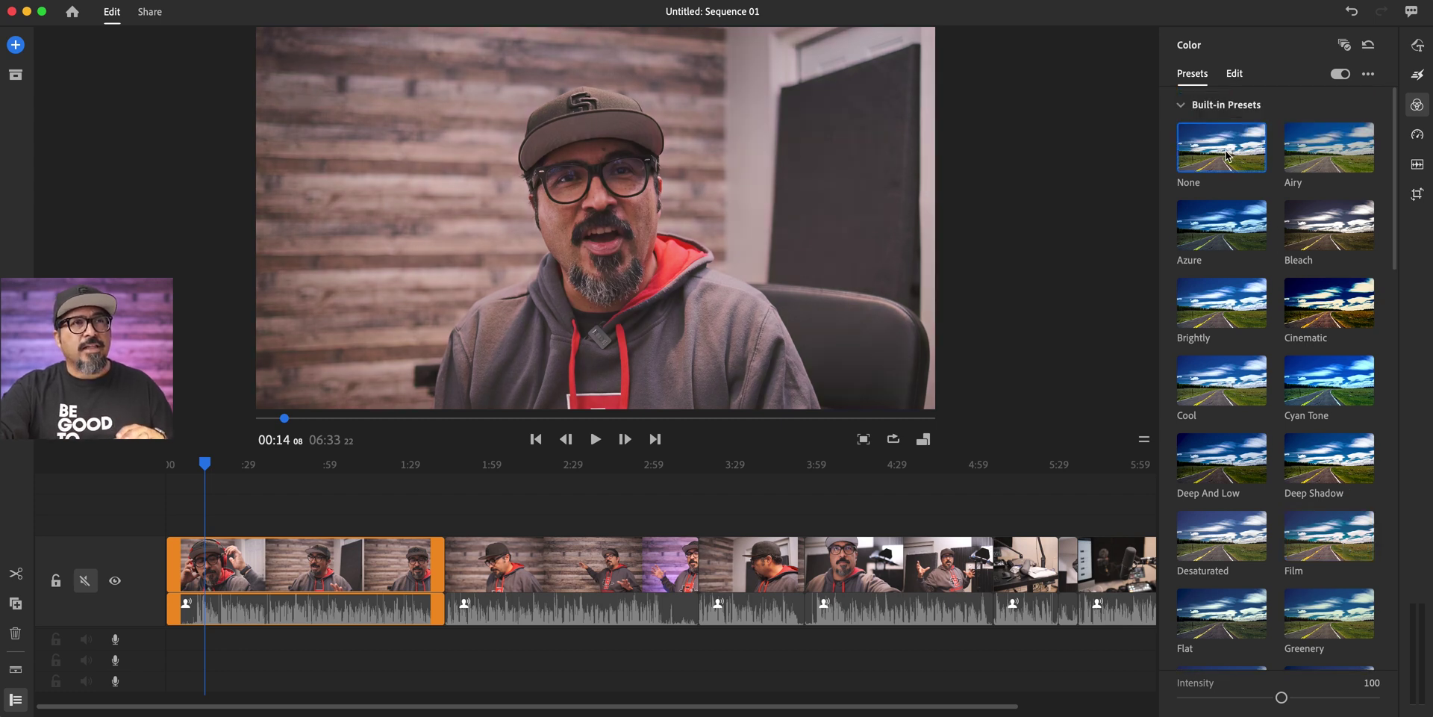
# In the Edit sliders, rough in lower contrast, highlights 49 and shadows -46 on the first clip.
pyautogui.click(1241, 78)
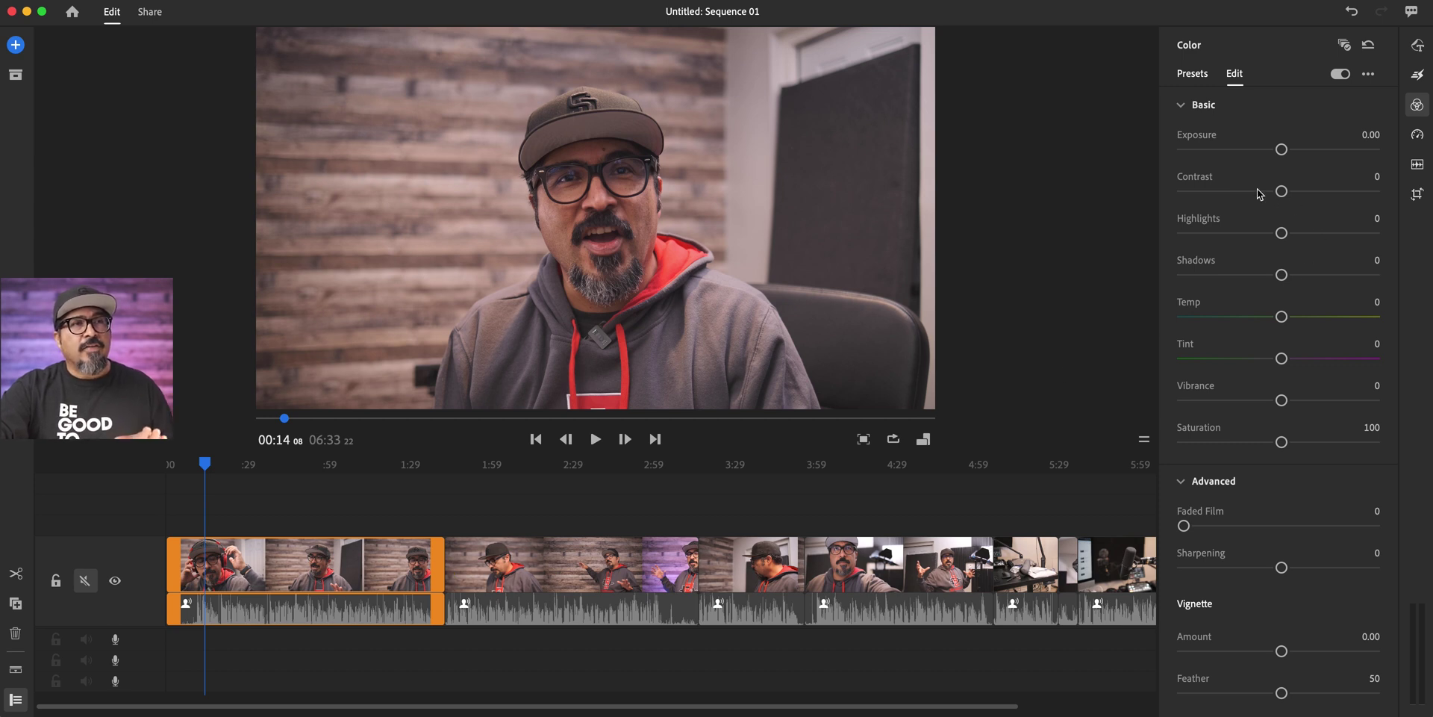
pyautogui.moveTo(1260, 192); pyautogui.dragTo(1243, 194)
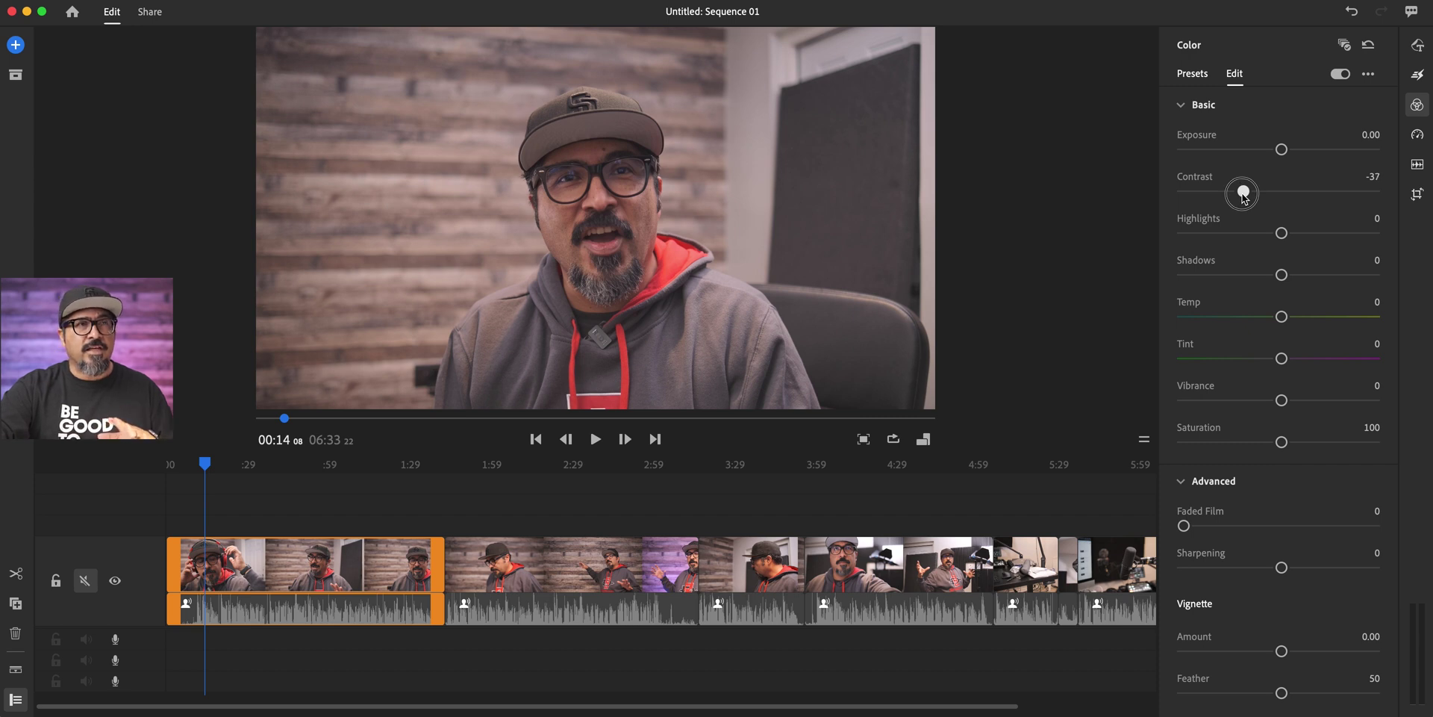
pyautogui.moveTo(1243, 194); pyautogui.dragTo(1243, 195)
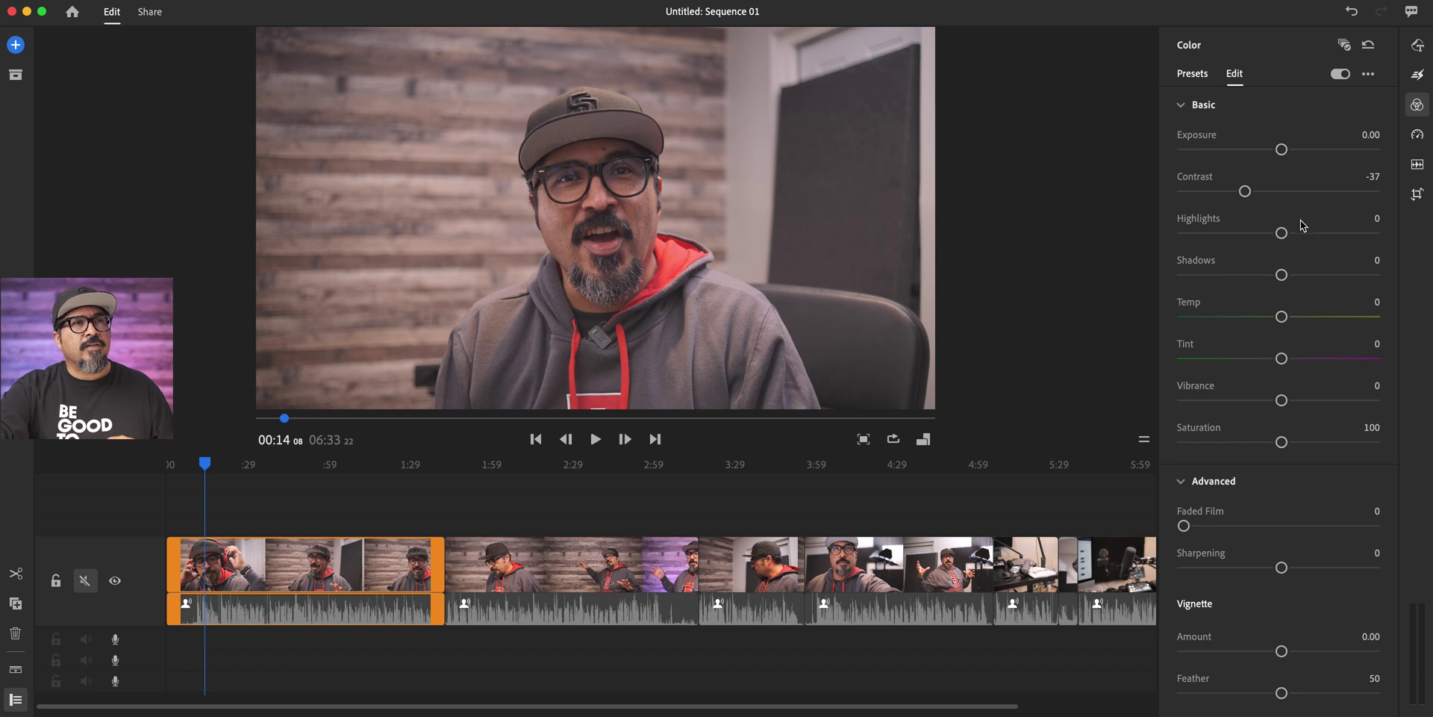
pyautogui.moveTo(1284, 233); pyautogui.dragTo(1321, 233)
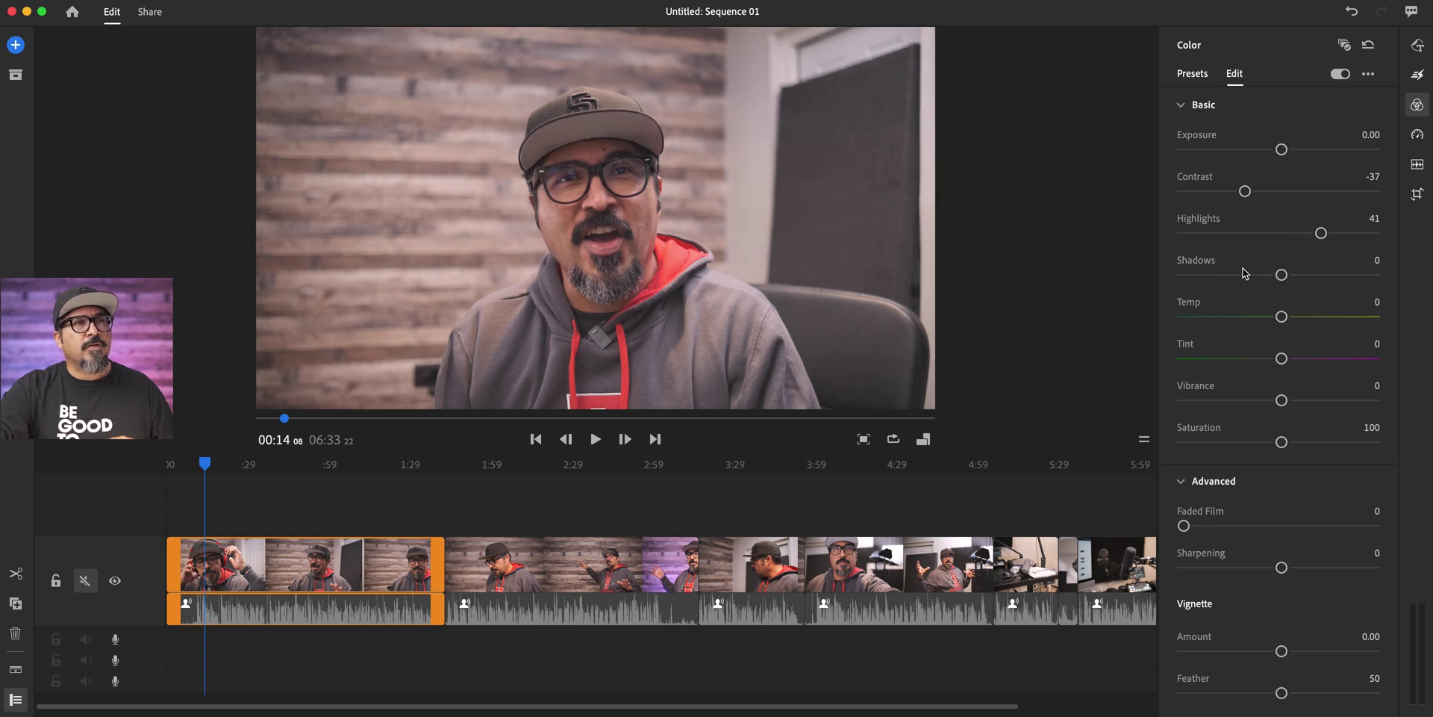
pyautogui.moveTo(1245, 274); pyautogui.dragTo(1236, 277)
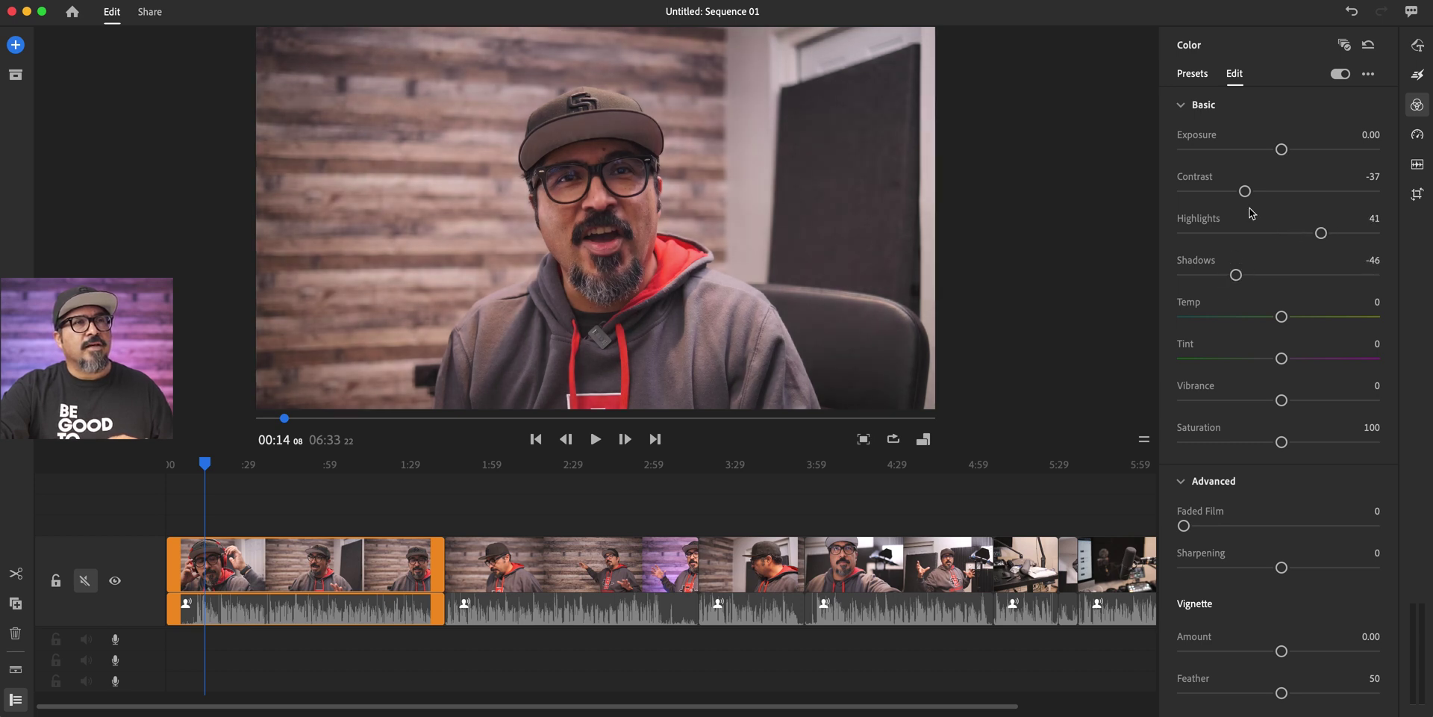
pyautogui.moveTo(1321, 233)
pyautogui.mouseDown()
pyautogui.moveTo(1345, 236)
pyautogui.moveTo(1270, 233)
pyautogui.moveTo(1329, 233)
pyautogui.mouseUp()
pyautogui.moveTo(1244, 192); pyautogui.dragTo(1239, 203)
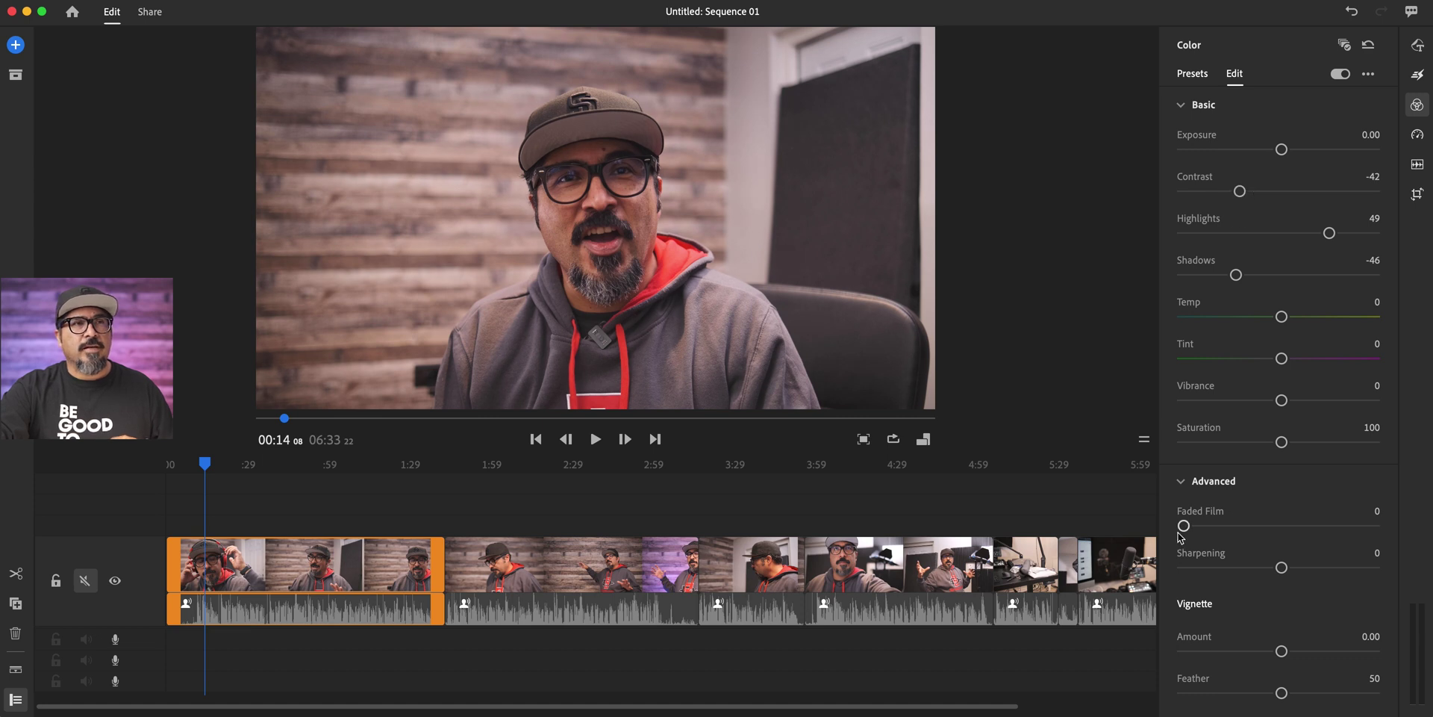
# Finalize Contrast -30, Highlights 27, Shadows -55, Saturation 78, Faded Film 45, then select the second clip.
pyautogui.moveTo(1183, 525); pyautogui.dragTo(1219, 552)
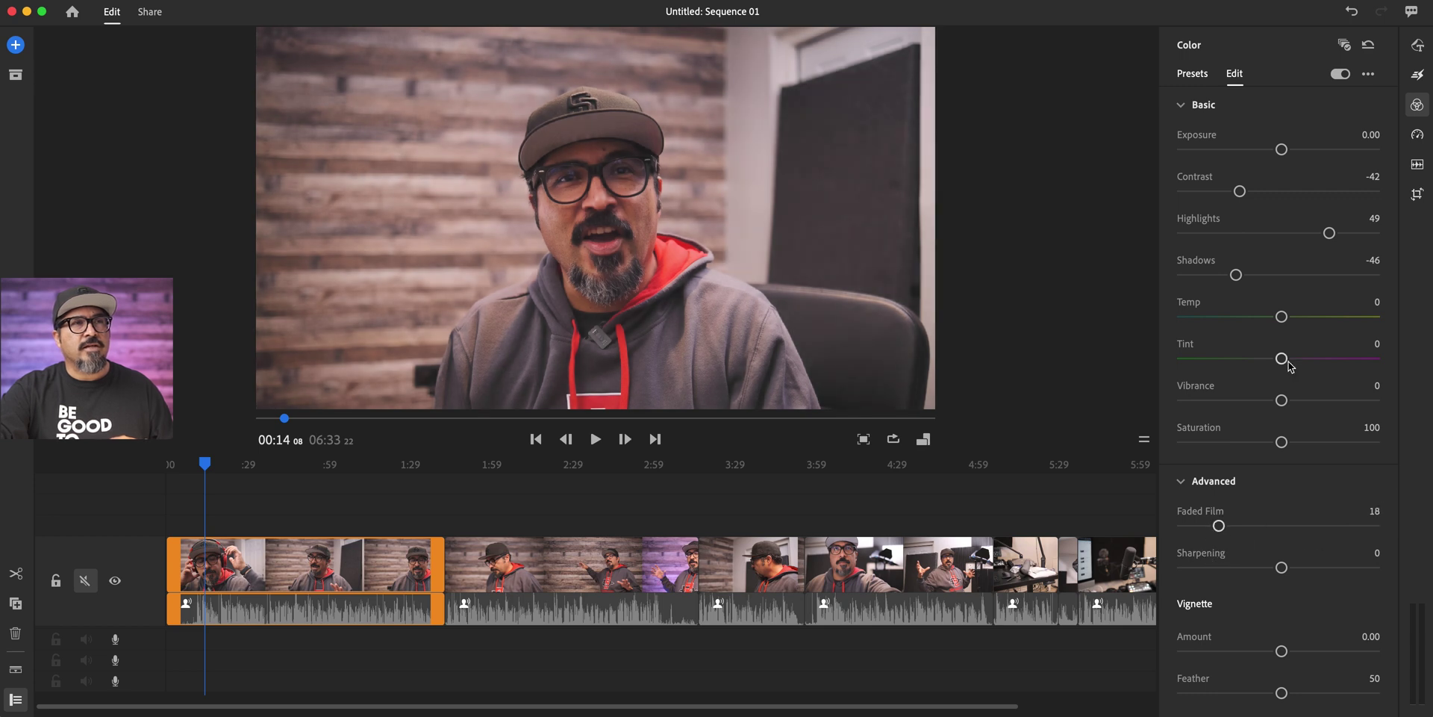
pyautogui.moveTo(1328, 233)
pyautogui.mouseDown()
pyautogui.moveTo(1289, 232)
pyautogui.moveTo(1308, 232)
pyautogui.mouseUp()
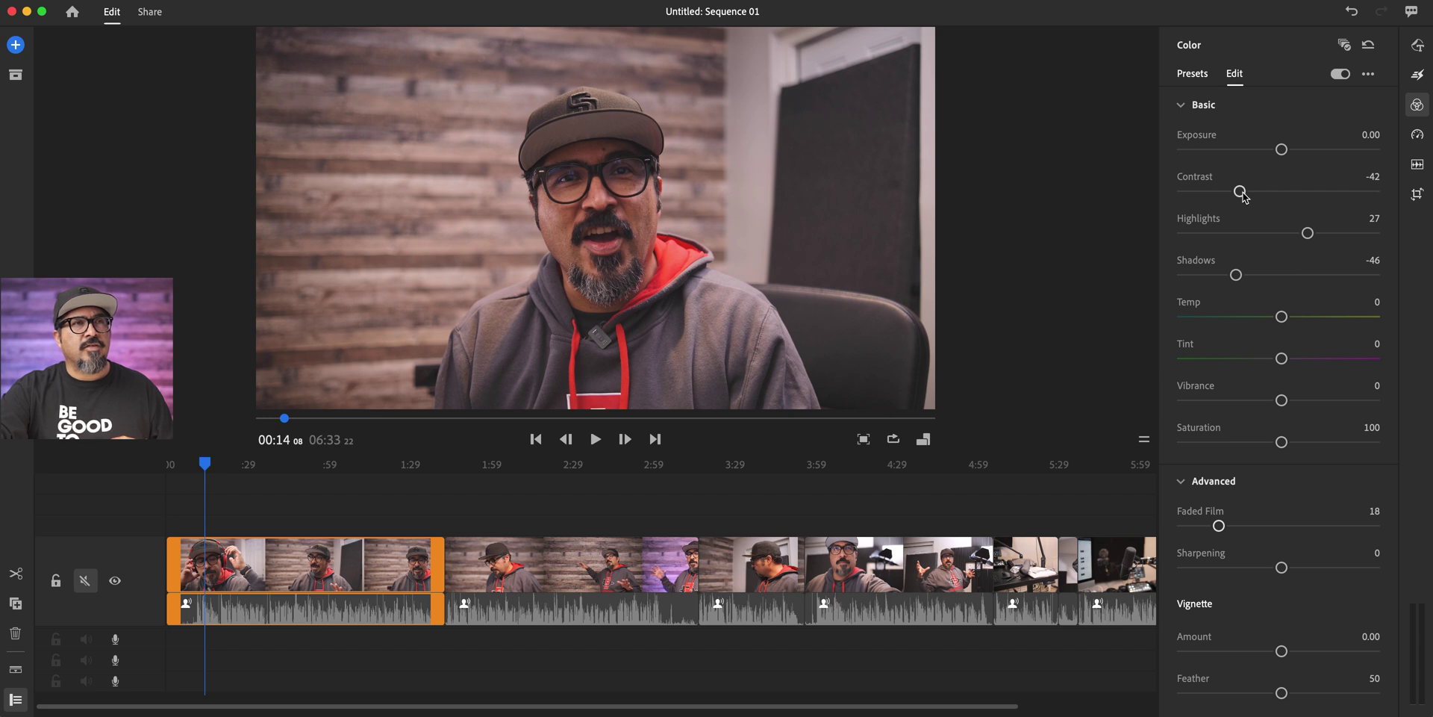
pyautogui.moveTo(1239, 192); pyautogui.dragTo(1199, 196)
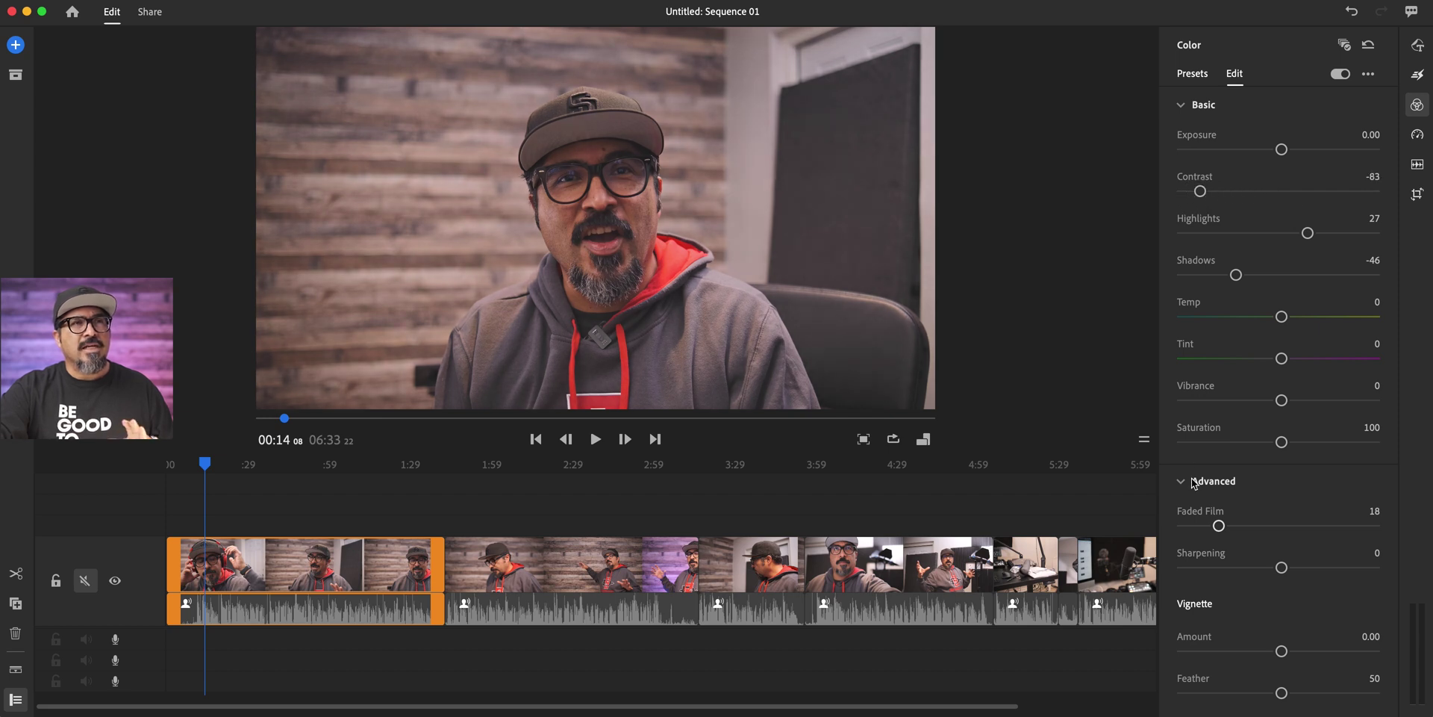
pyautogui.moveTo(1254, 527); pyautogui.dragTo(1269, 529)
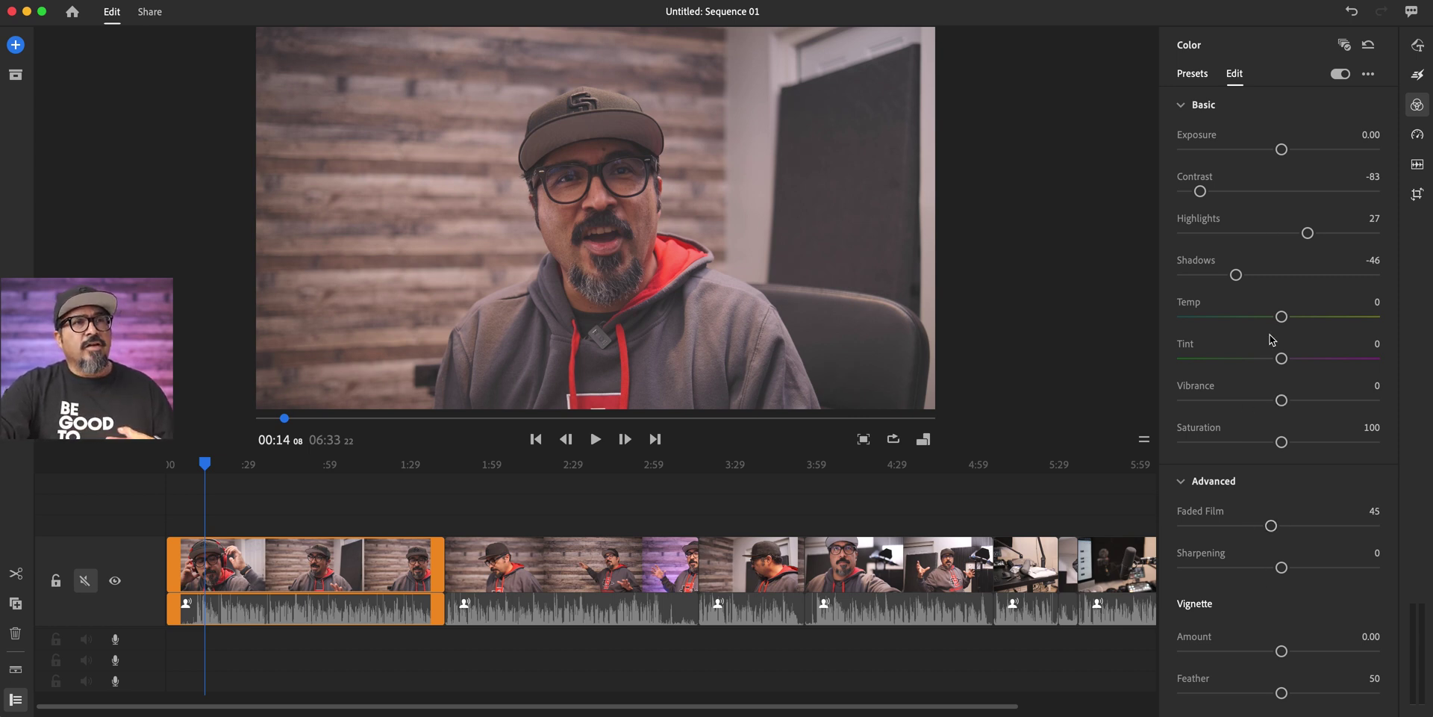
pyautogui.moveTo(1269, 442); pyautogui.dragTo(1260, 450)
pyautogui.moveTo(1235, 191); pyautogui.dragTo(1251, 196)
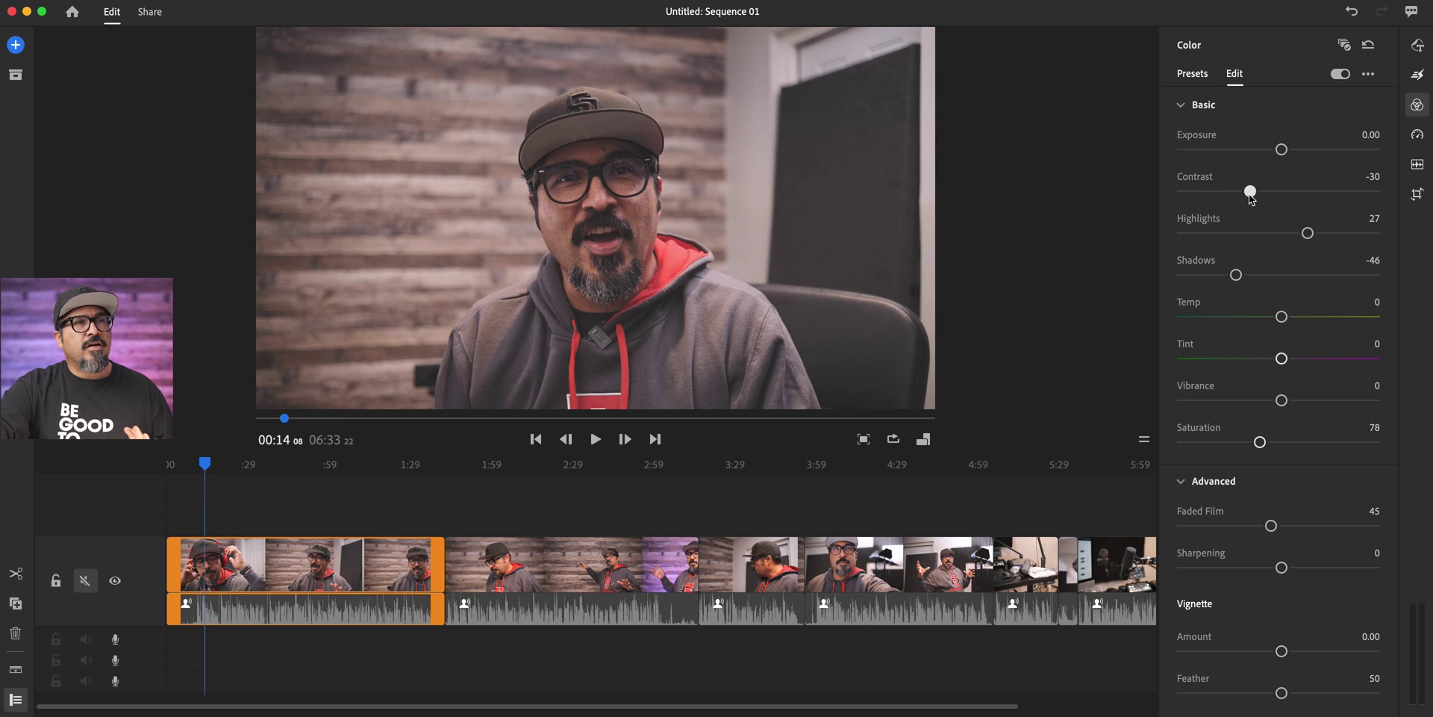
pyautogui.moveTo(1237, 282)
pyautogui.mouseDown()
pyautogui.moveTo(1270, 277)
pyautogui.moveTo(1227, 278)
pyautogui.mouseUp()
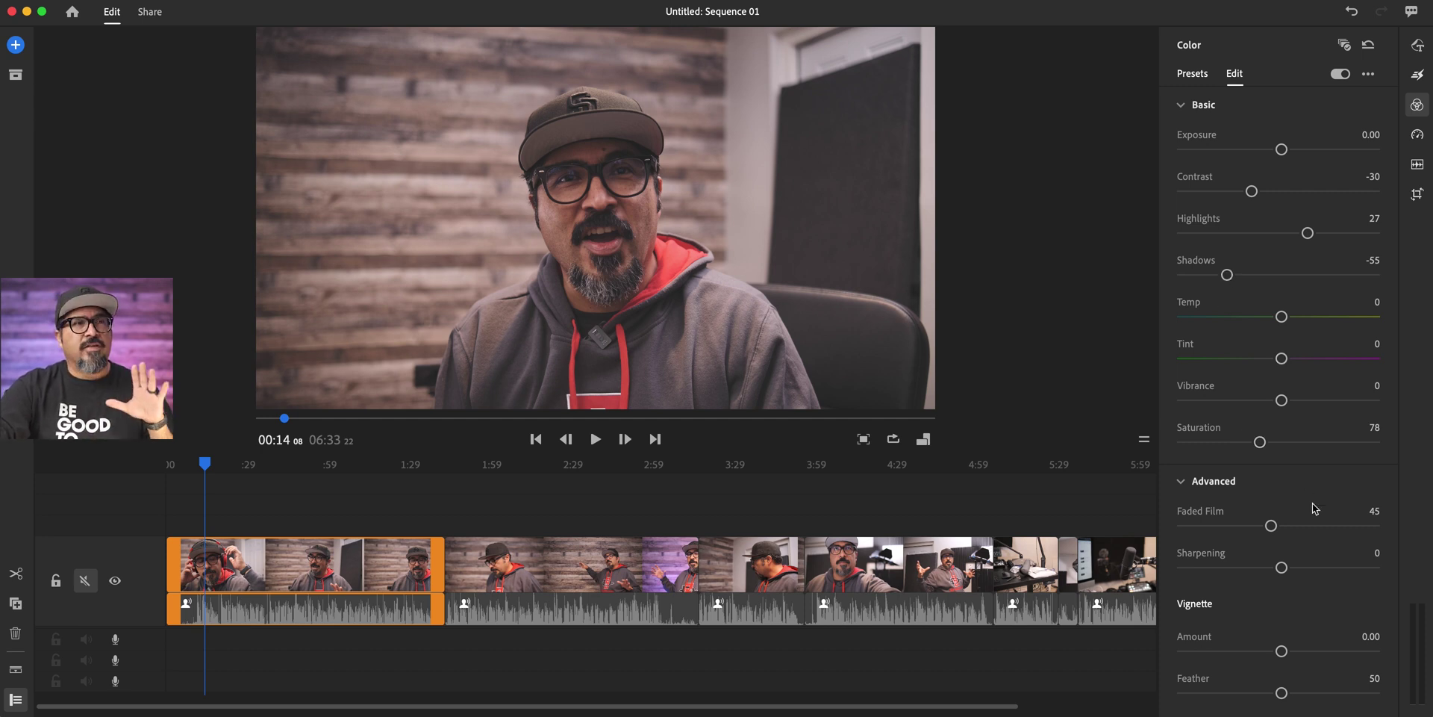
pyautogui.click(532, 565)
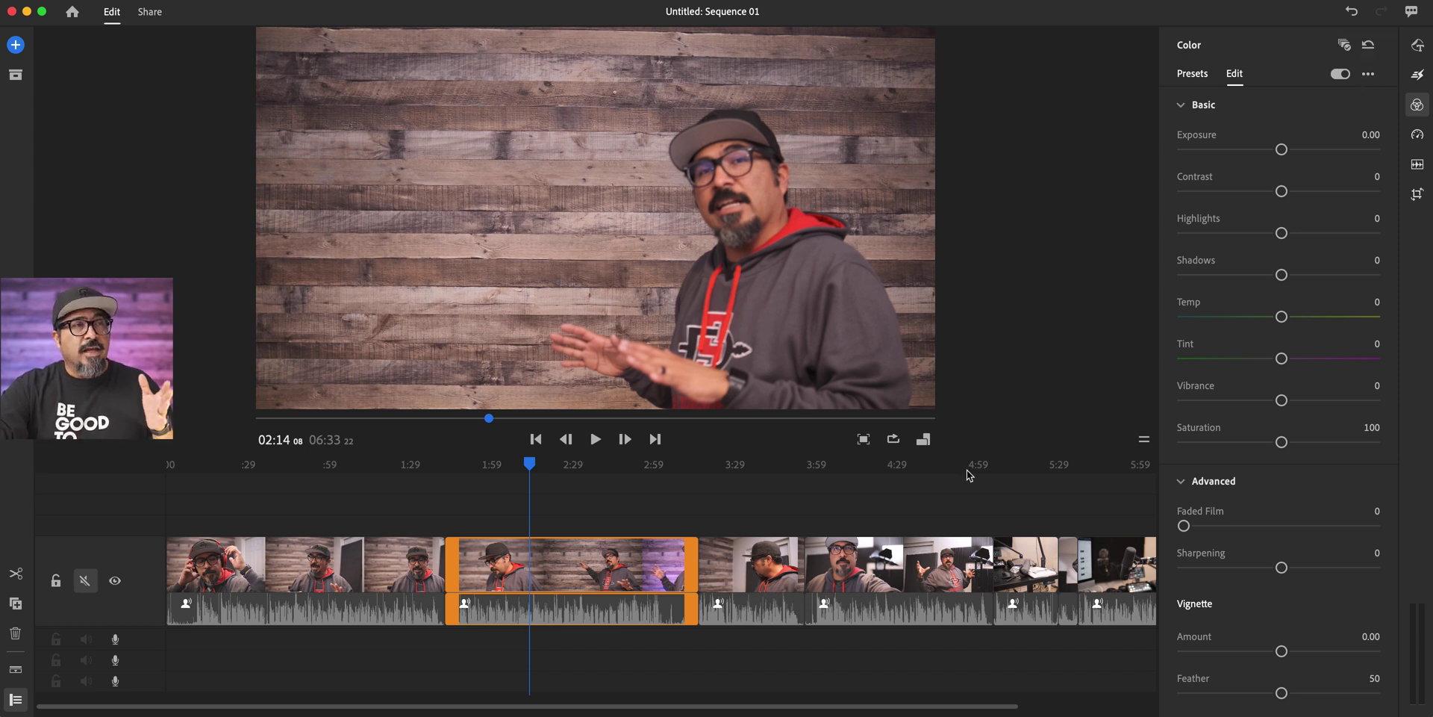
# Try selecting two and three clips together, then reselect the first clip alone.
pyautogui.click(752, 498)
pyautogui.moveTo(753, 497); pyautogui.dragTo(626, 576)
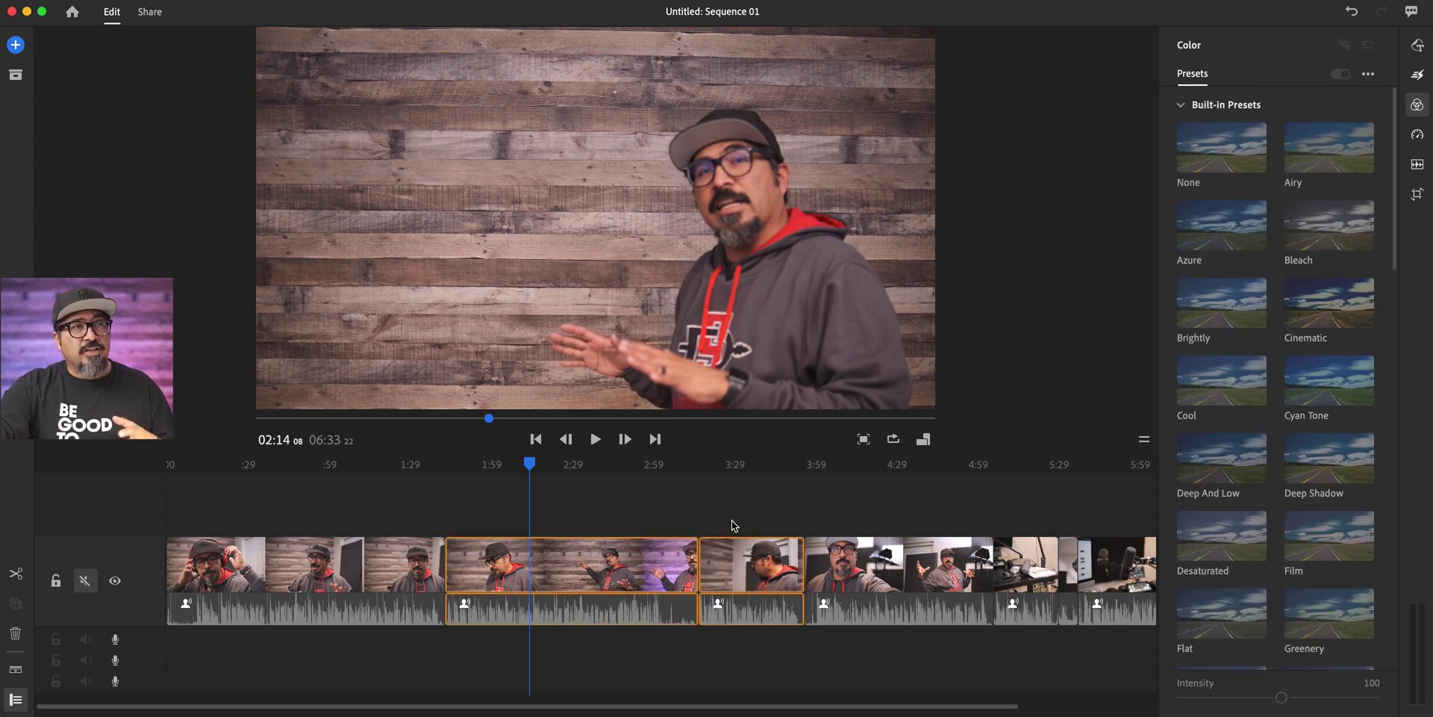
pyautogui.moveTo(775, 493); pyautogui.dragTo(355, 594)
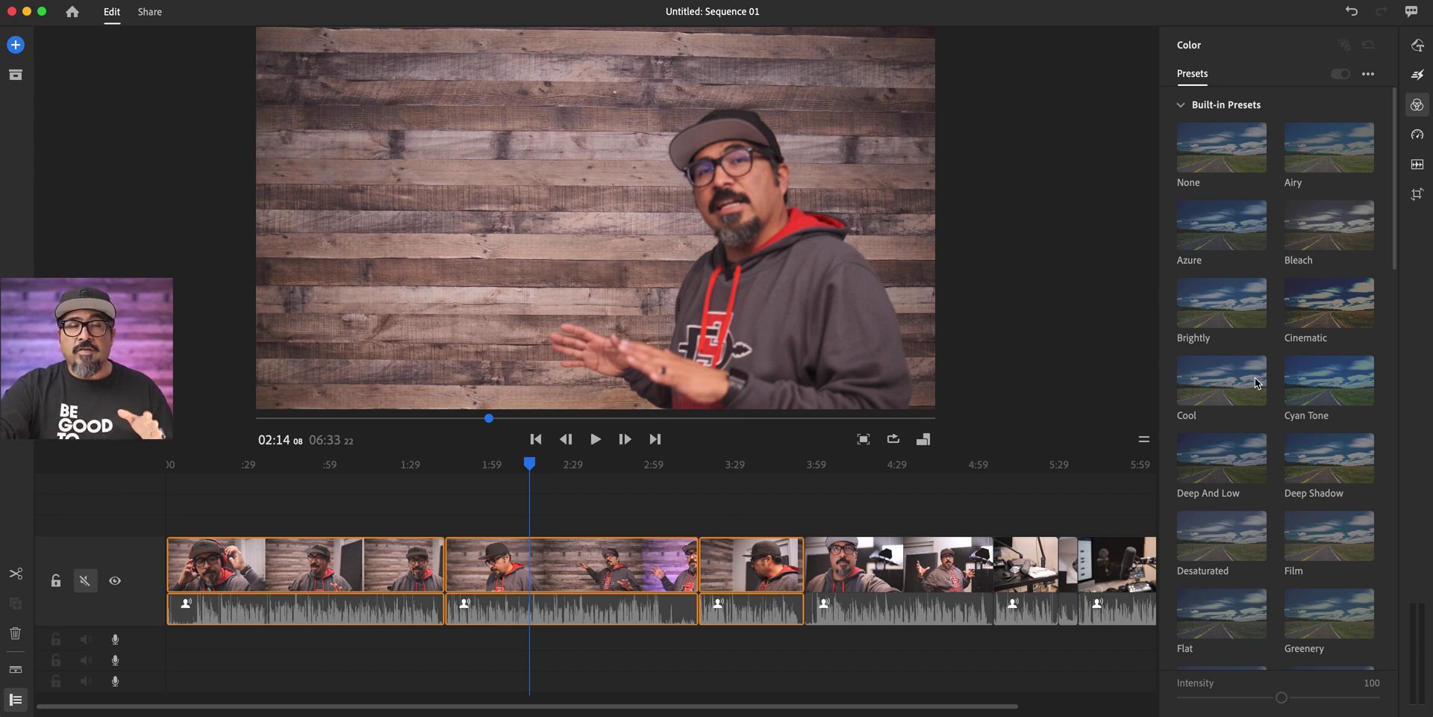
pyautogui.click(636, 564)
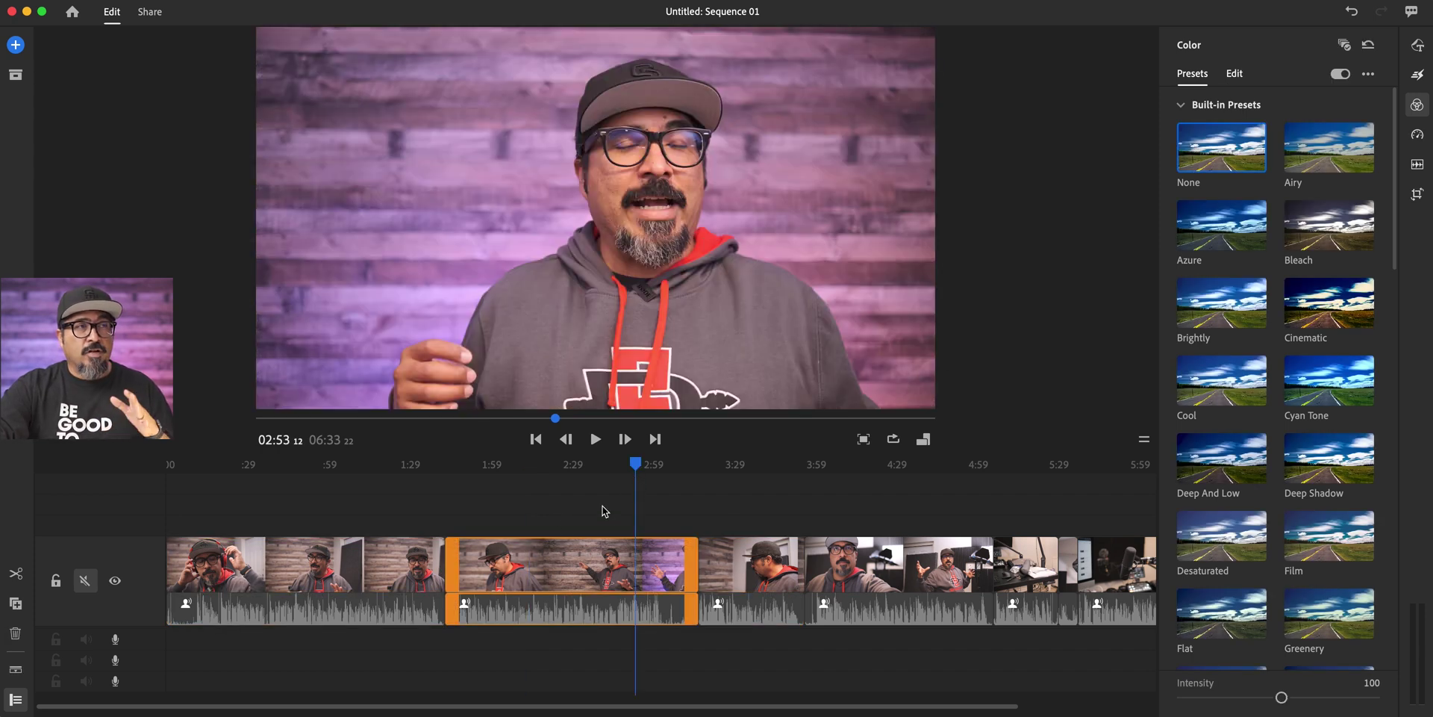
pyautogui.click(379, 464)
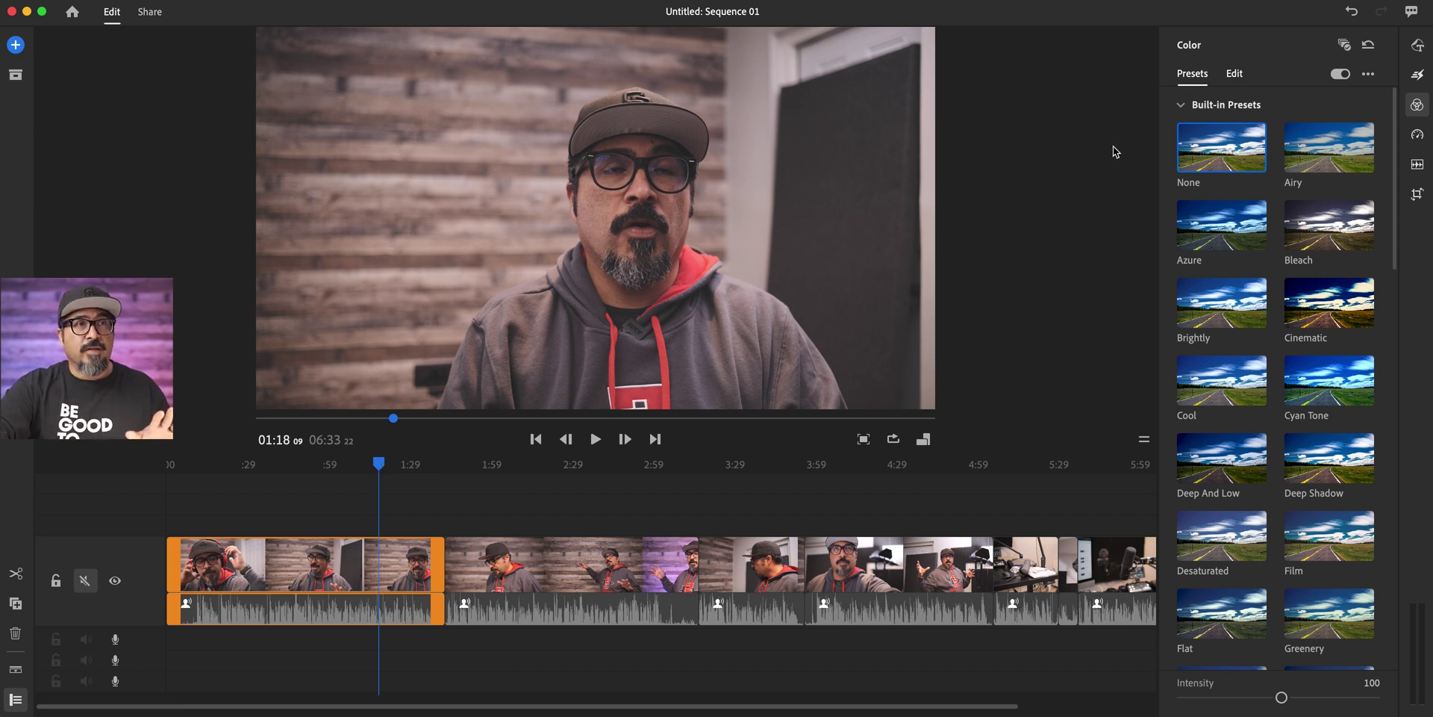
# Use Apply To All in the Edit panel to copy the grade, then check the second clip.
pyautogui.click(1237, 77)
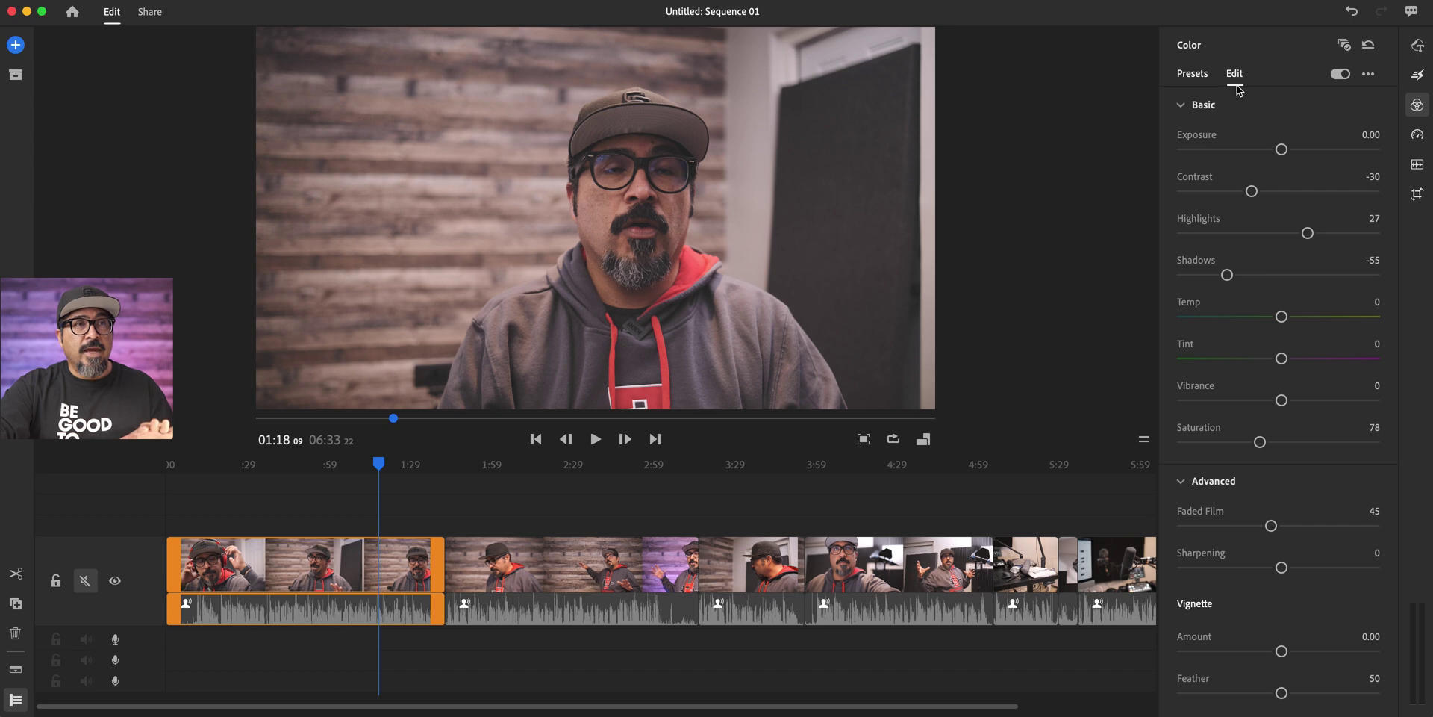
pyautogui.click(1347, 46)
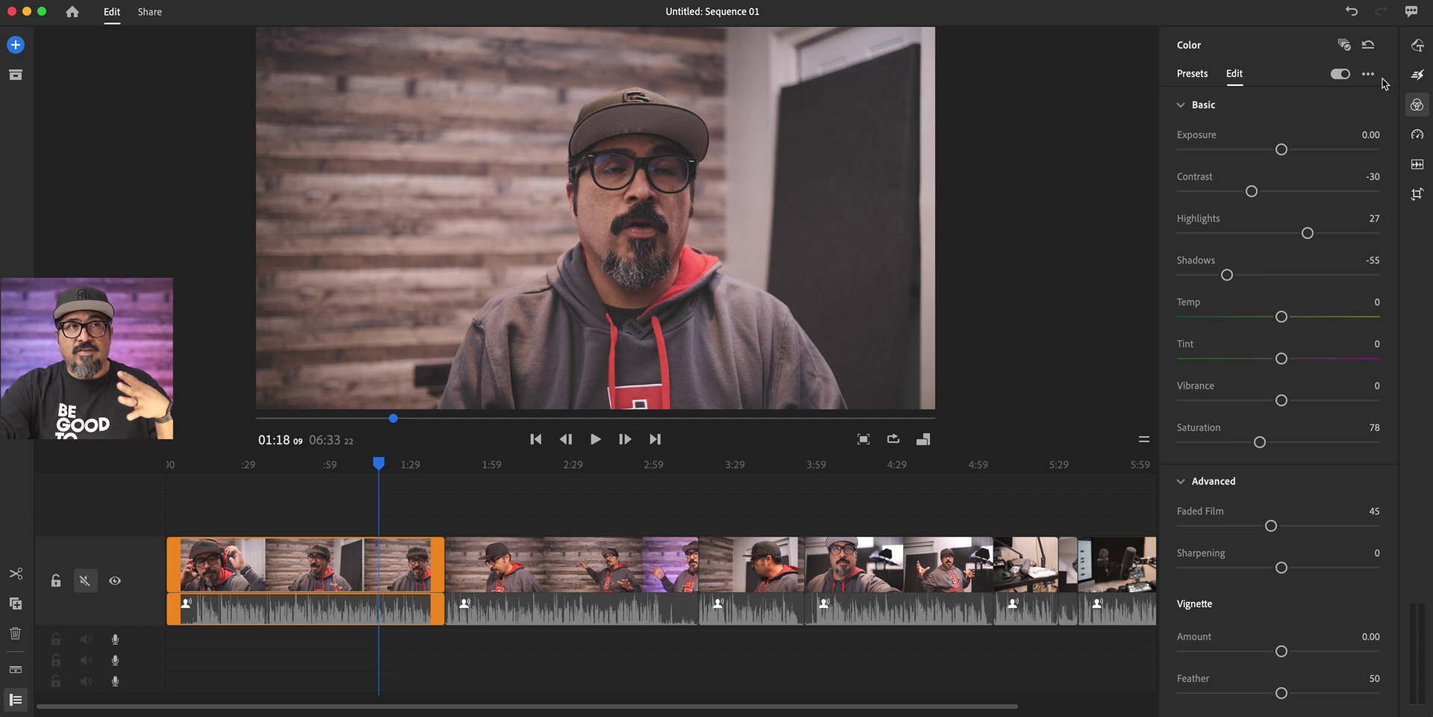
pyautogui.click(1368, 75)
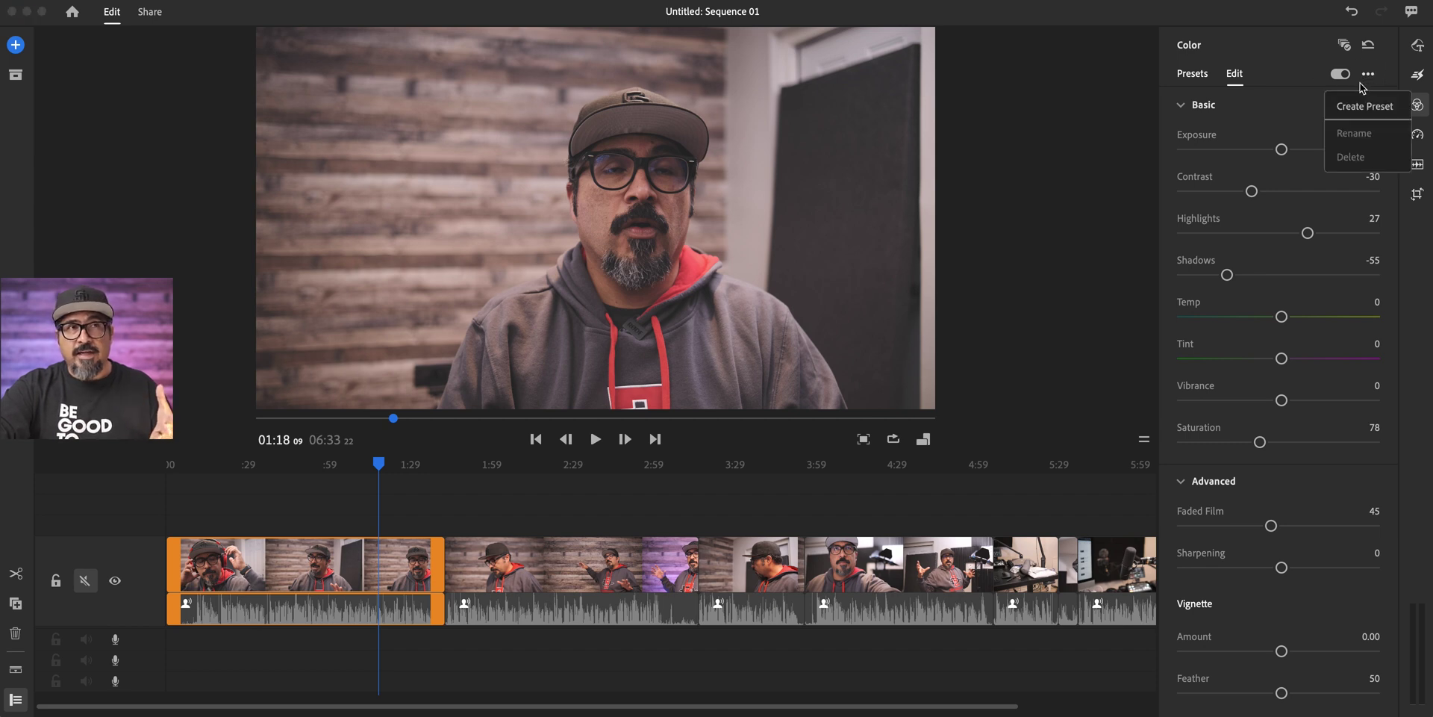
pyautogui.click(1283, 79)
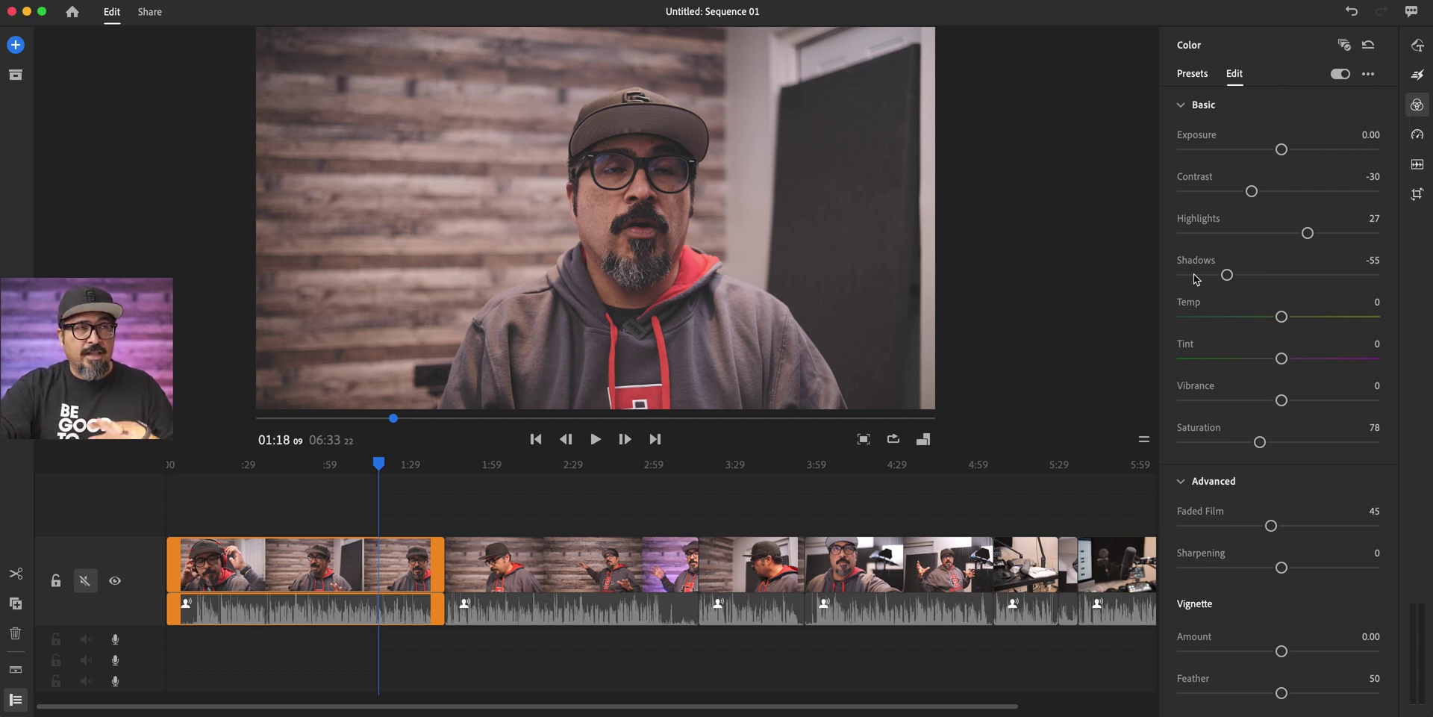
pyautogui.click(521, 466)
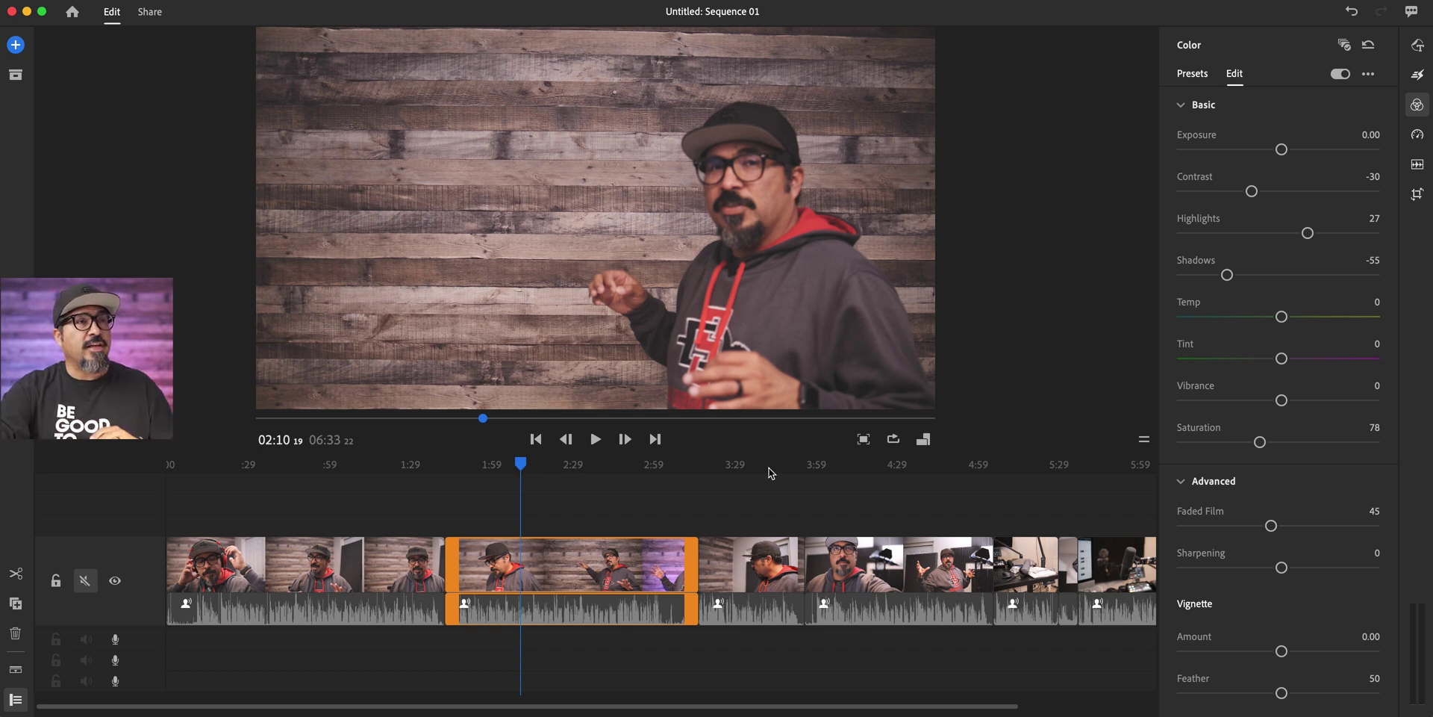
pyautogui.click(631, 464)
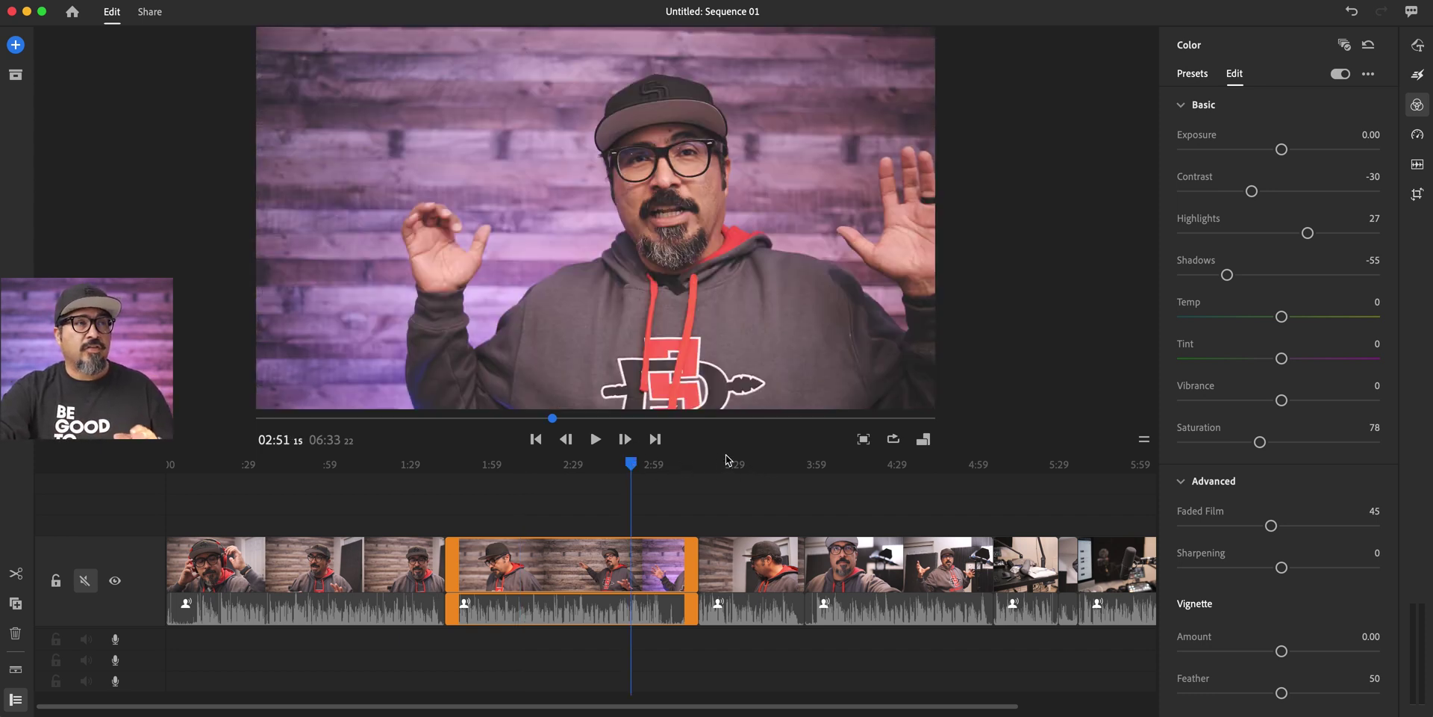
pyautogui.click(595, 442)
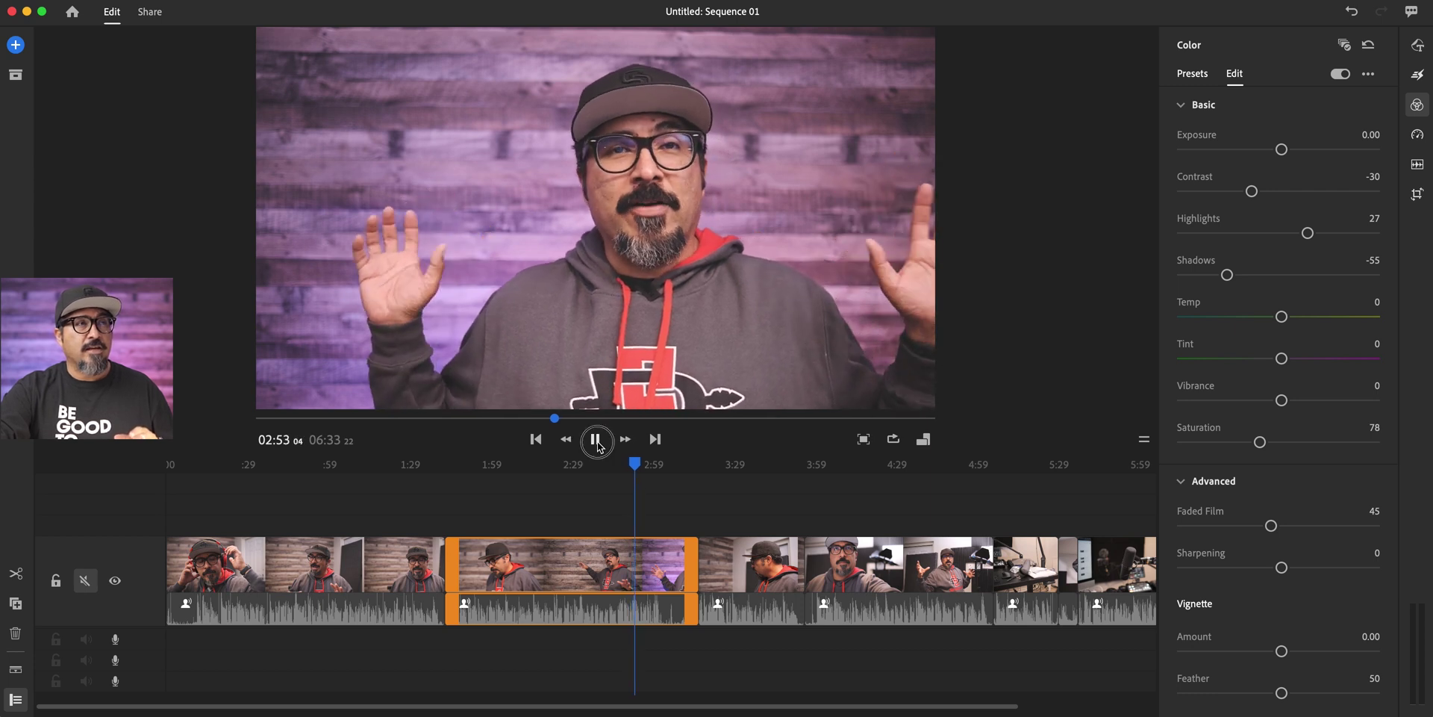
pyautogui.click(743, 466)
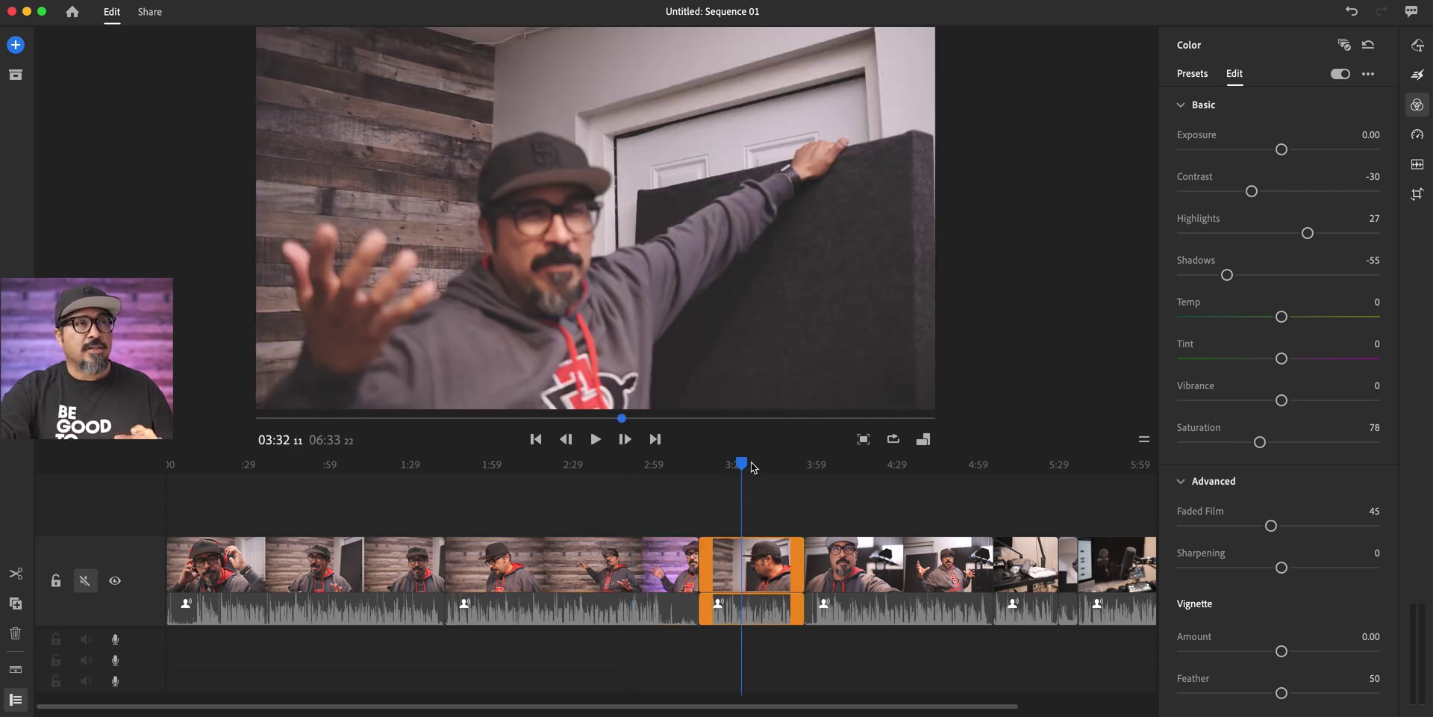
pyautogui.click(596, 441)
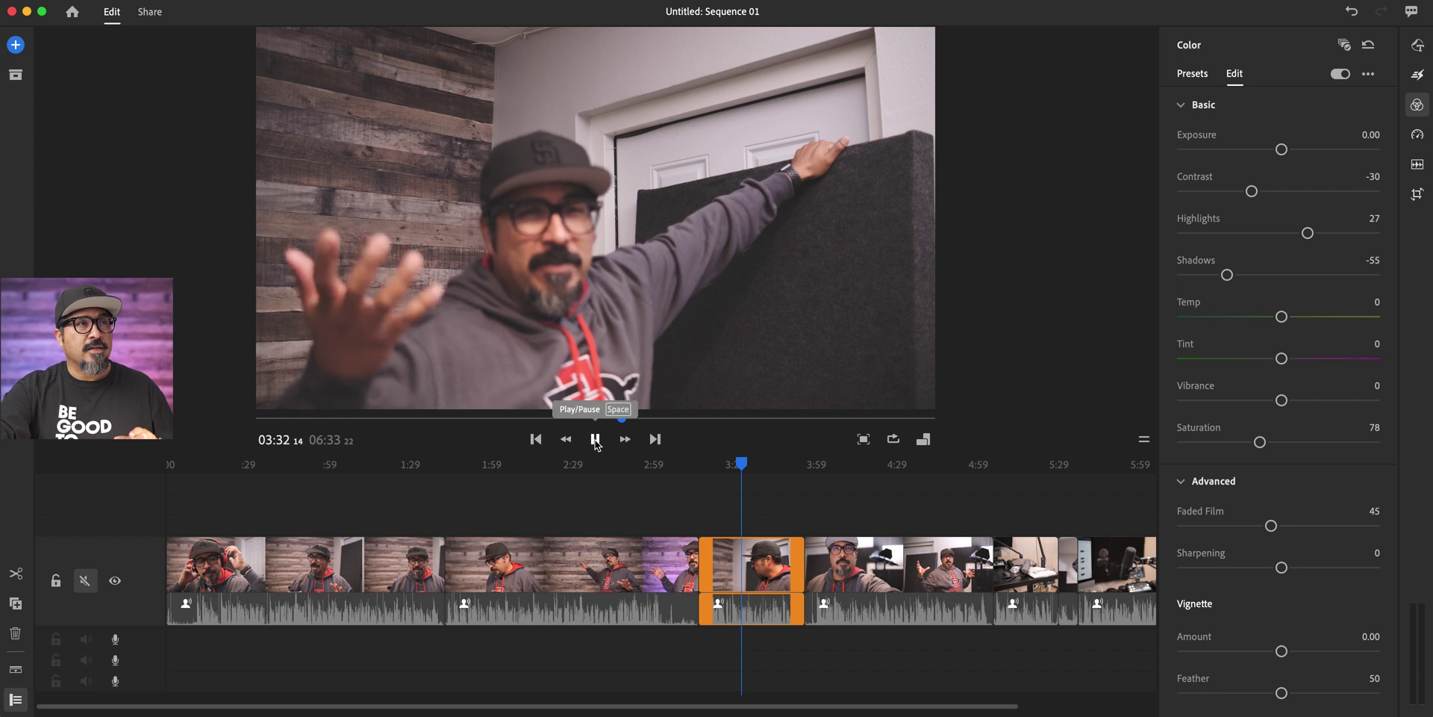
pyautogui.click(858, 466)
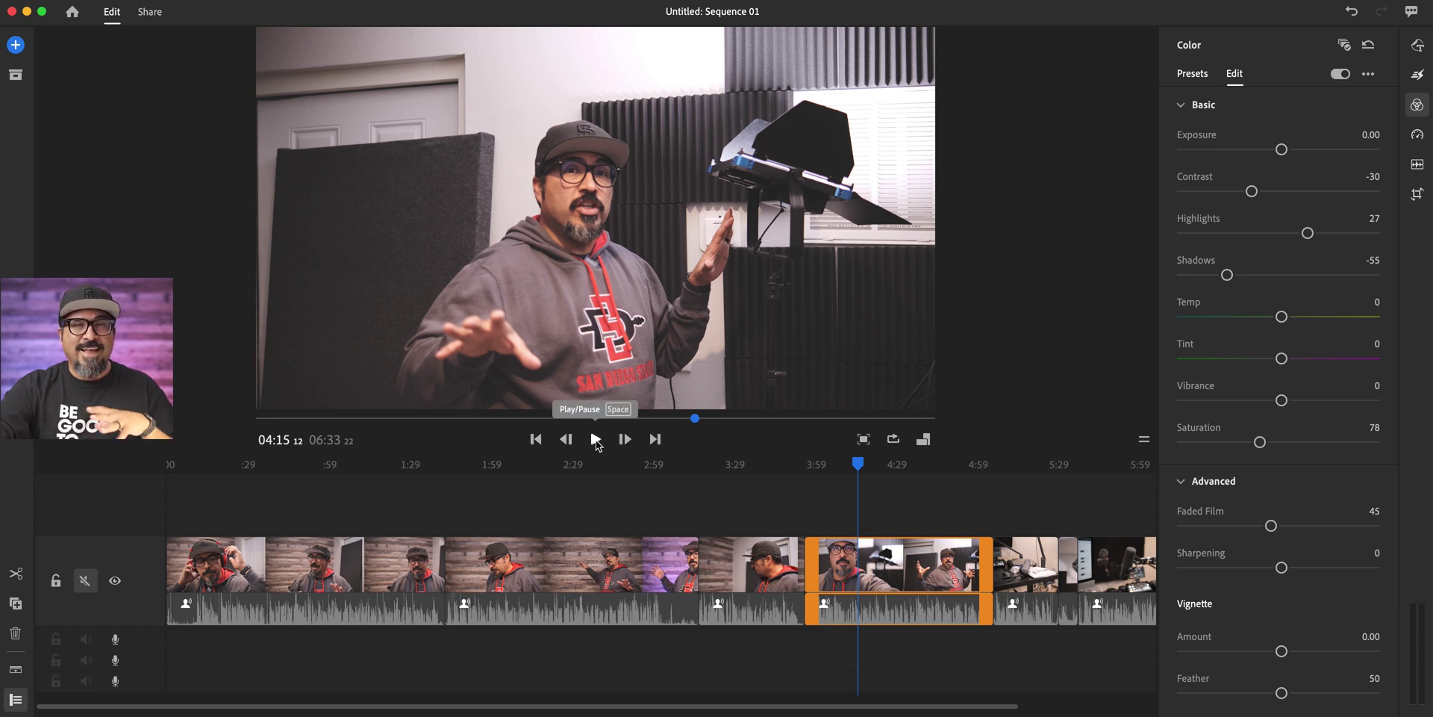
pyautogui.click(1030, 465)
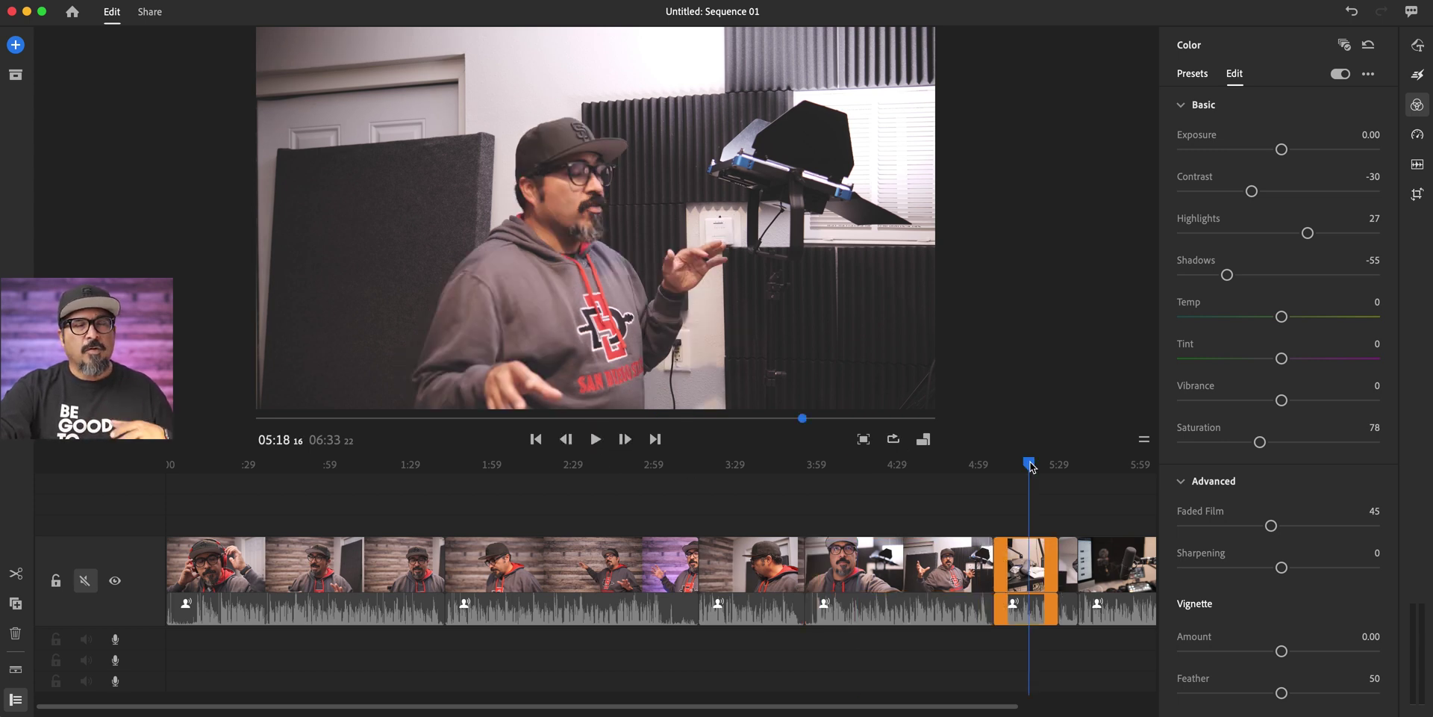
pyautogui.moveTo(1032, 467); pyautogui.dragTo(1096, 466)
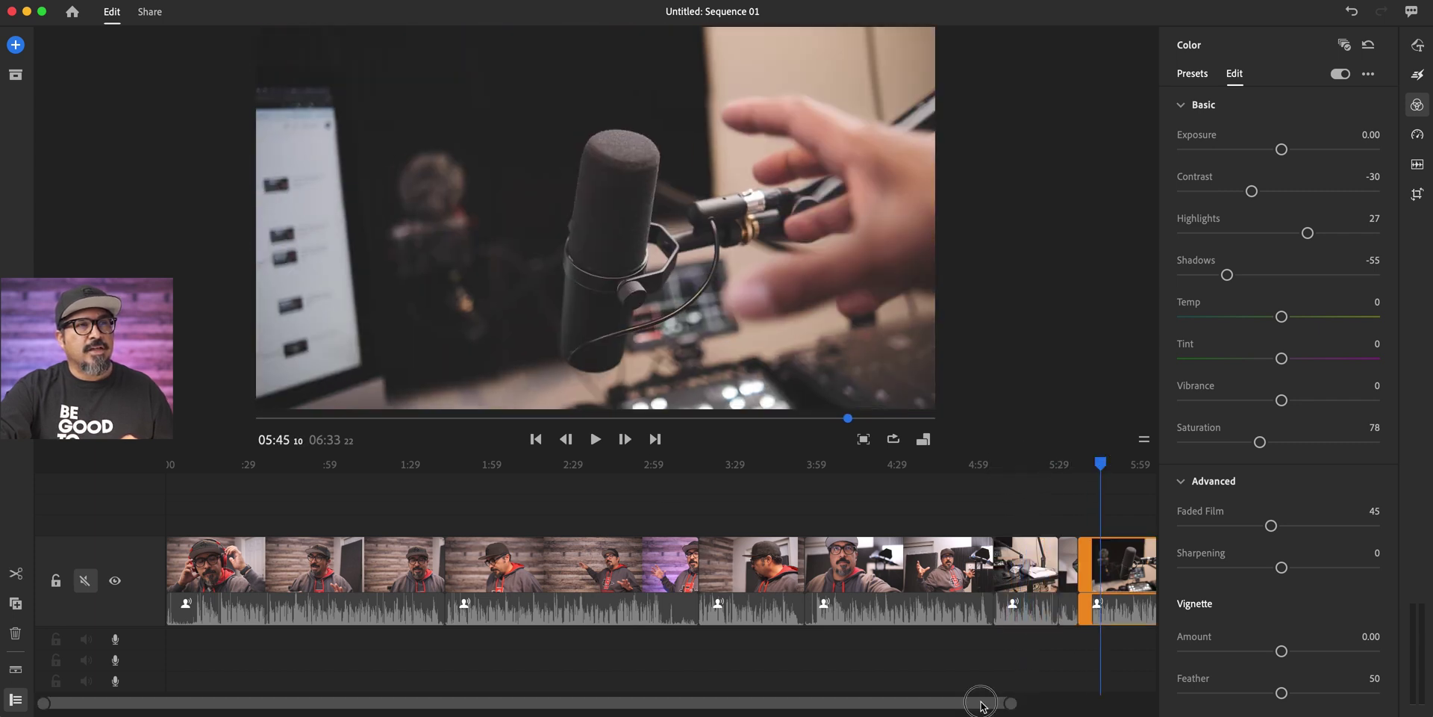
pyautogui.moveTo(975, 691); pyautogui.dragTo(1108, 690)
pyautogui.click(892, 465)
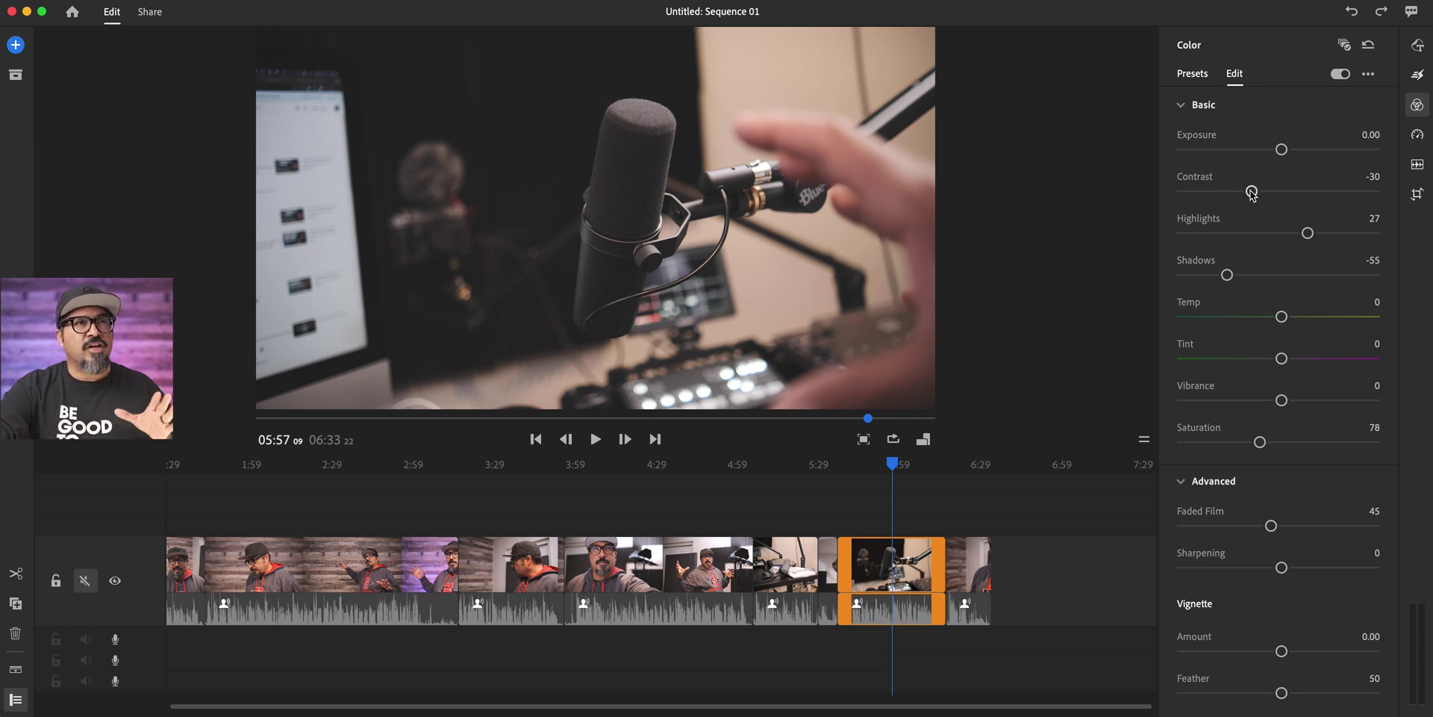
# Set the microphone clip's Shadows to -24, then jump to the last clip to compare.
pyautogui.moveTo(1236, 280); pyautogui.dragTo(1146, 293)
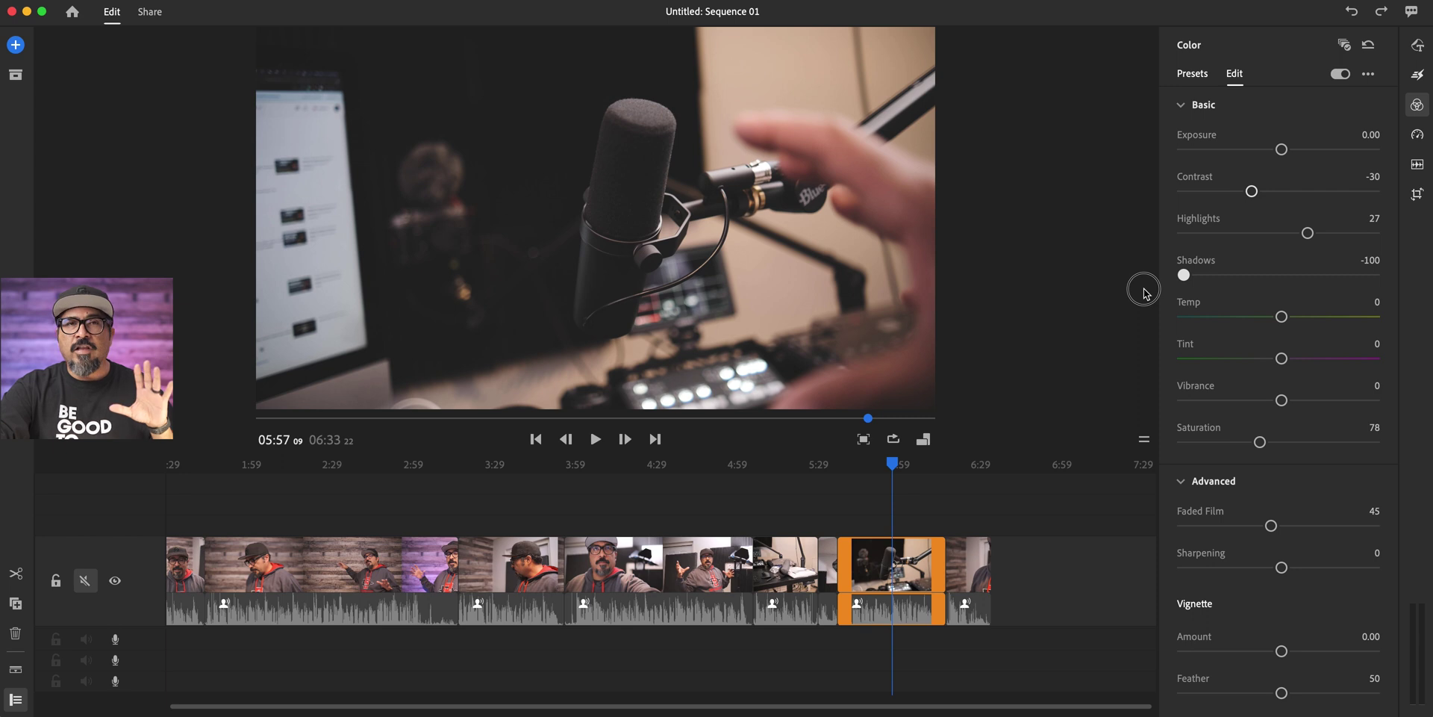
pyautogui.moveTo(1146, 293); pyautogui.dragTo(1259, 297)
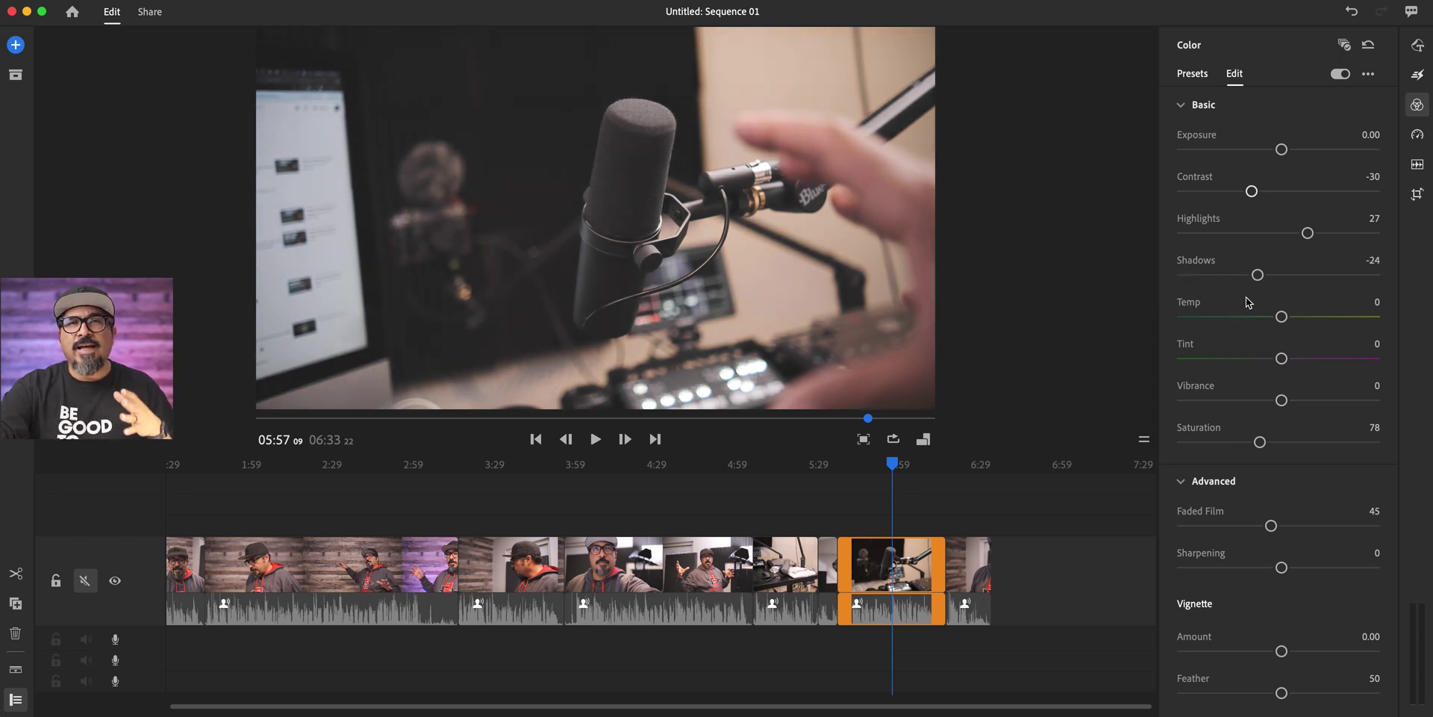
pyautogui.click(972, 466)
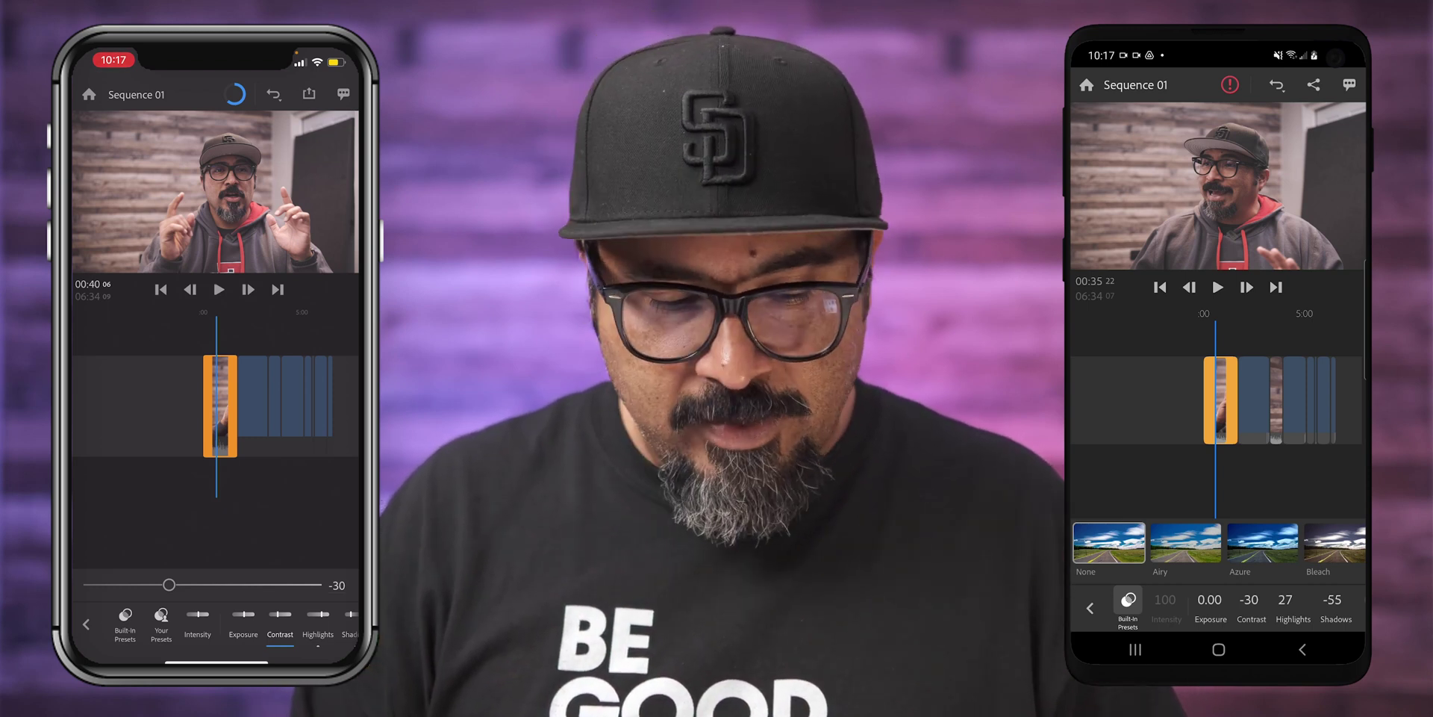
# Raise Contrast and Highlights to 100 on the phones and Apply to All similar clips.
pyautogui.click(1250, 606)
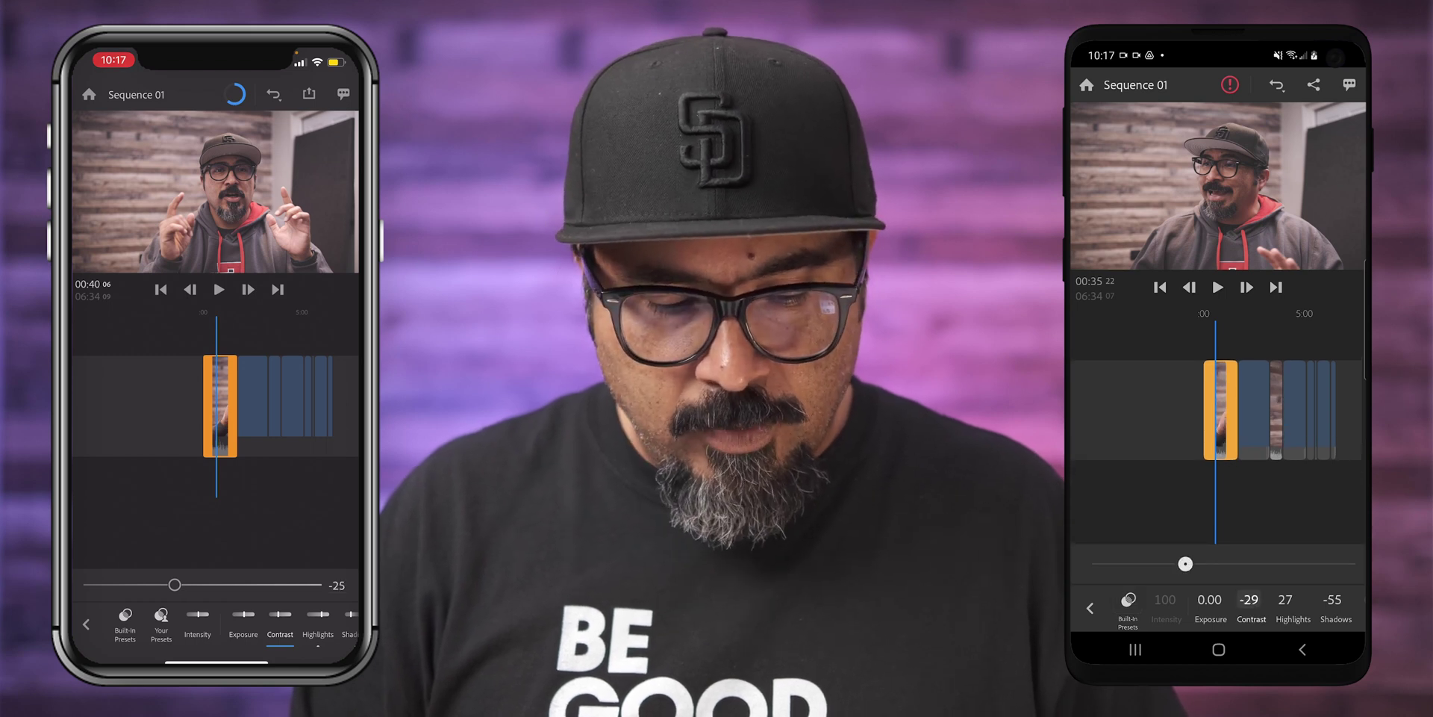
pyautogui.moveTo(1184, 564); pyautogui.dragTo(1356, 564)
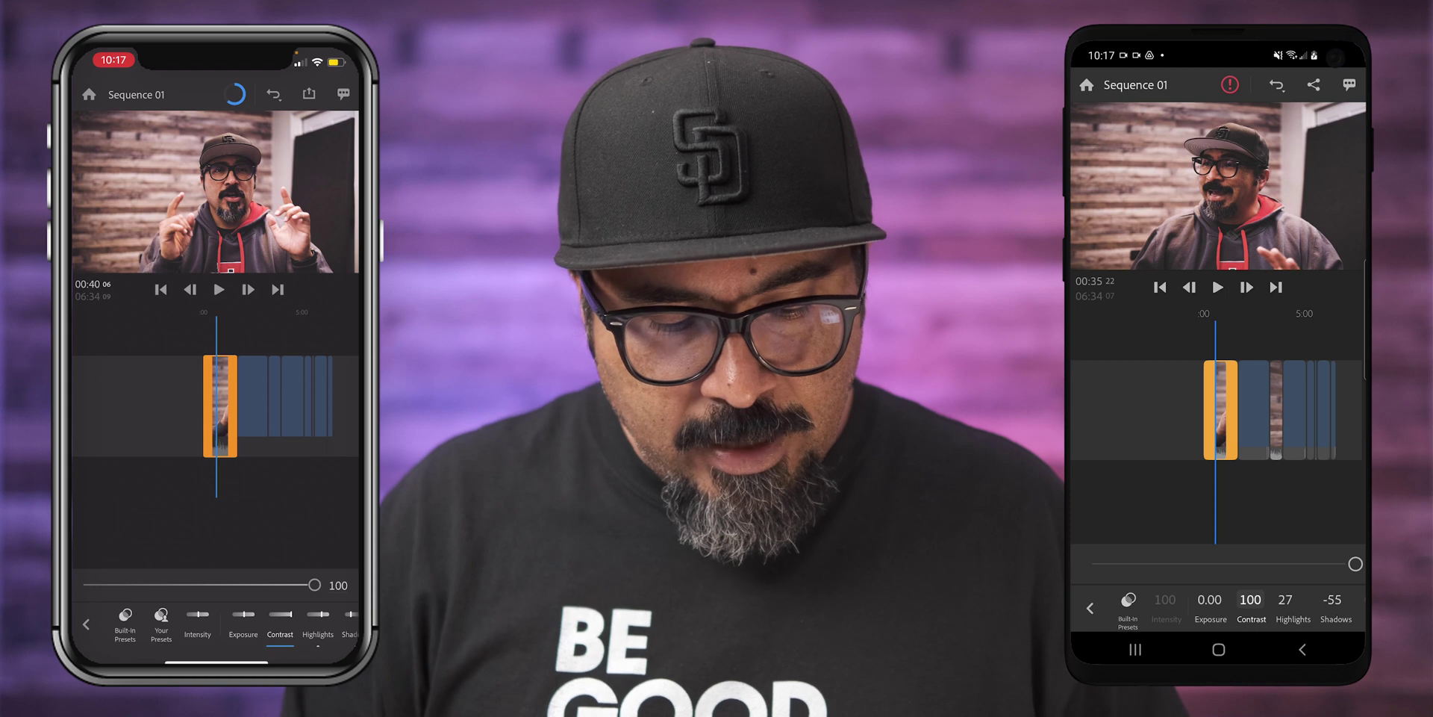
pyautogui.click(318, 634)
pyautogui.click(1285, 608)
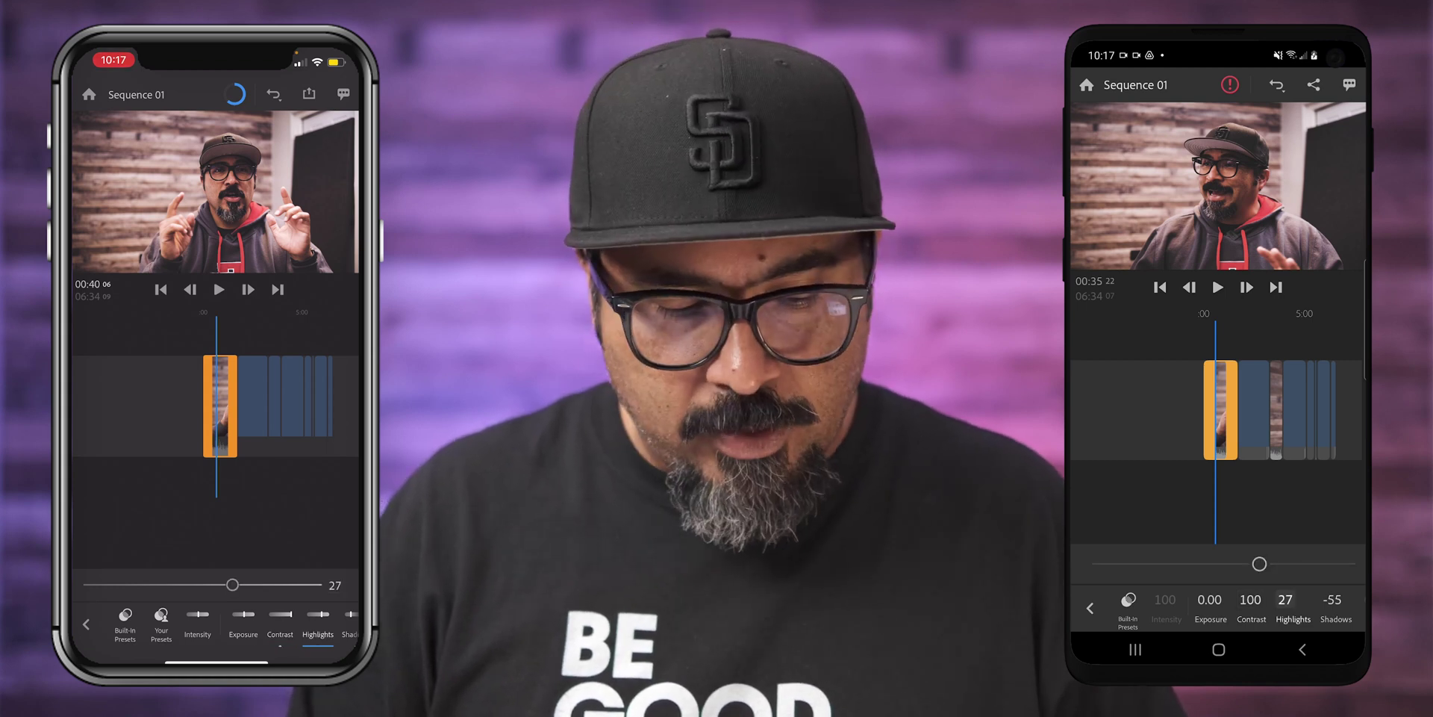
pyautogui.moveTo(1260, 564); pyautogui.dragTo(1356, 563)
pyautogui.moveTo(232, 585); pyautogui.dragTo(314, 585)
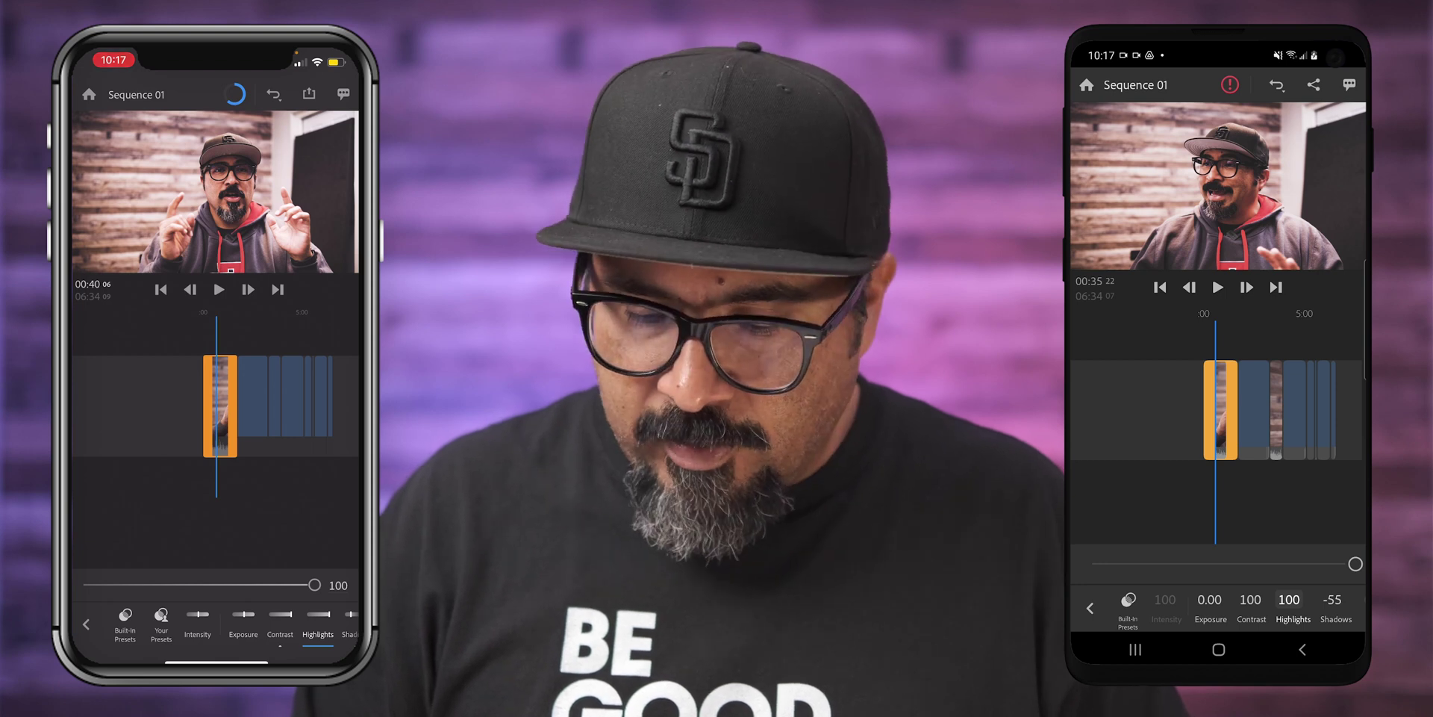
pyautogui.hscroll(5, 1225, 609)
pyautogui.hscroll(5, 217, 627)
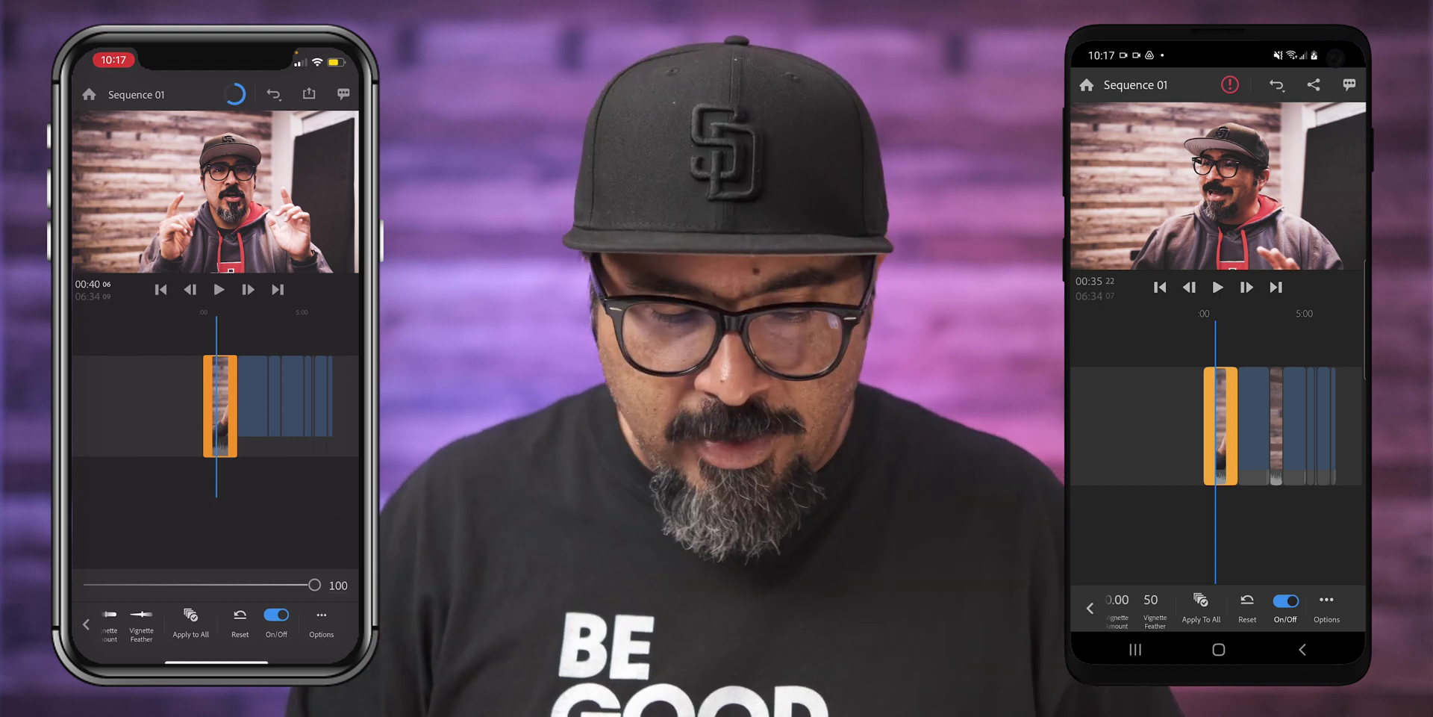
pyautogui.click(1201, 608)
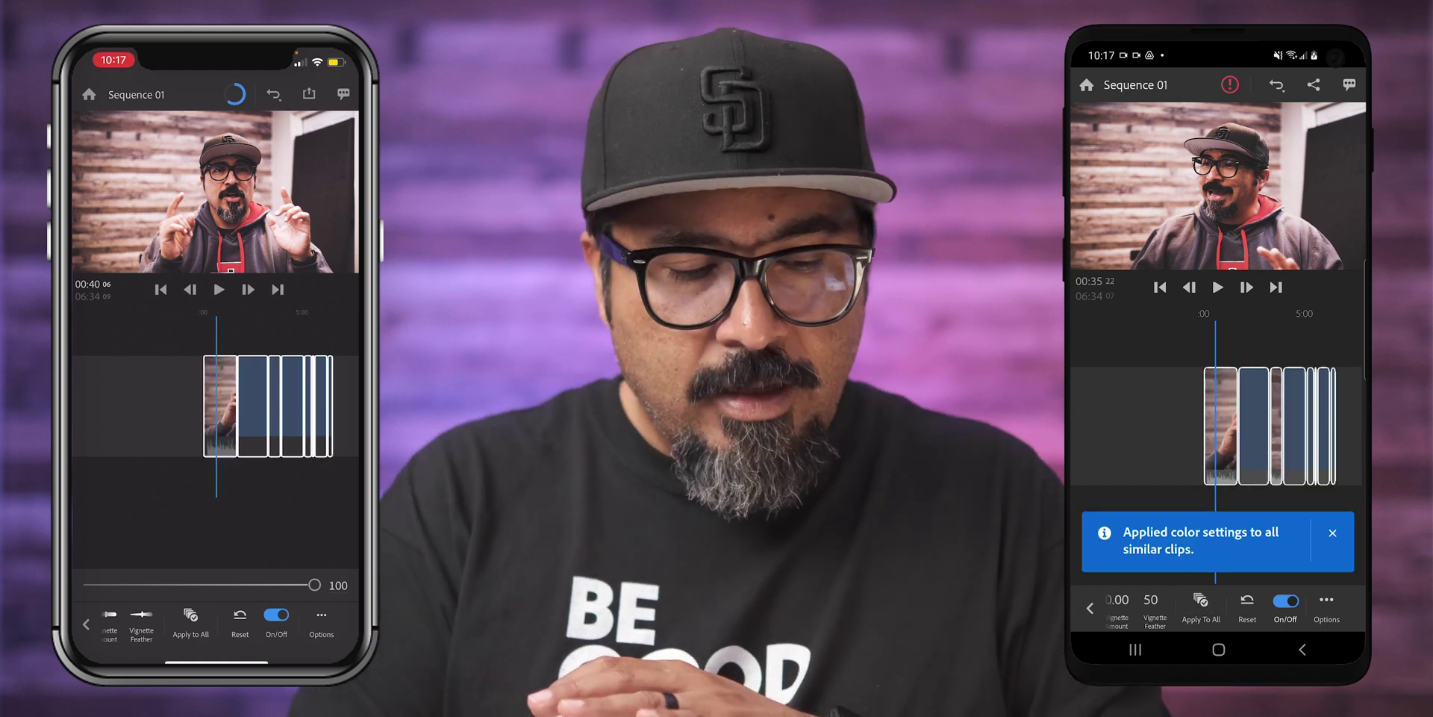